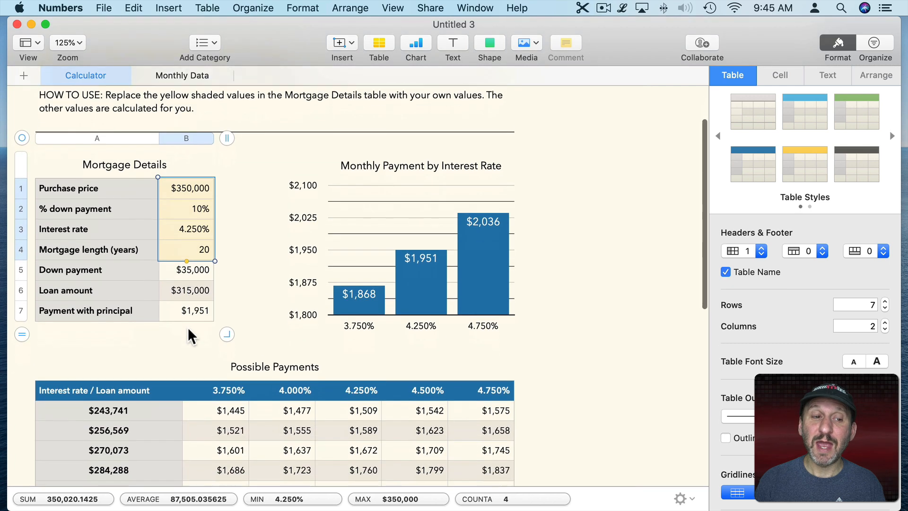
# Examine the yellow input cells and the calculated cells in the Mortgage Details and Possible Payments tables.
pyautogui.click(200, 222)
pyautogui.keyDown('shift'); pyautogui.click(197, 261); pyautogui.keyUp('shift')
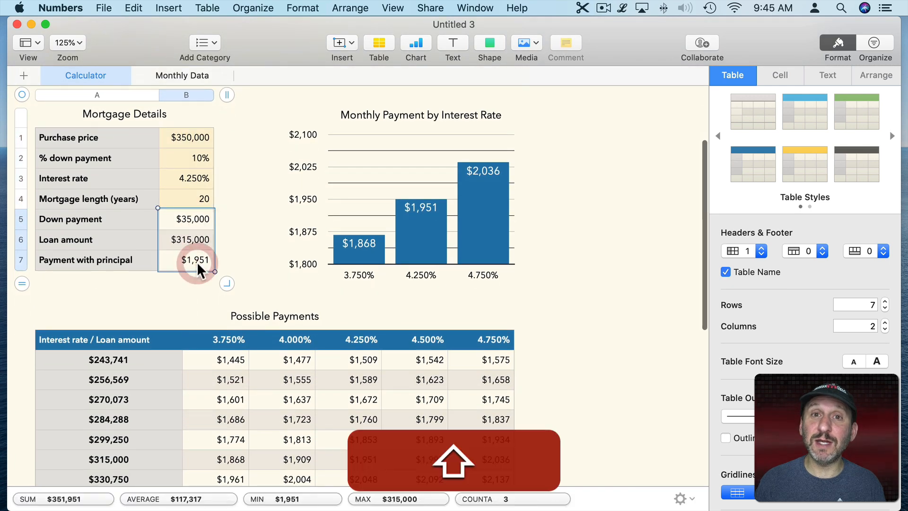
pyautogui.scroll(-7, 197, 262)
pyautogui.click(138, 198)
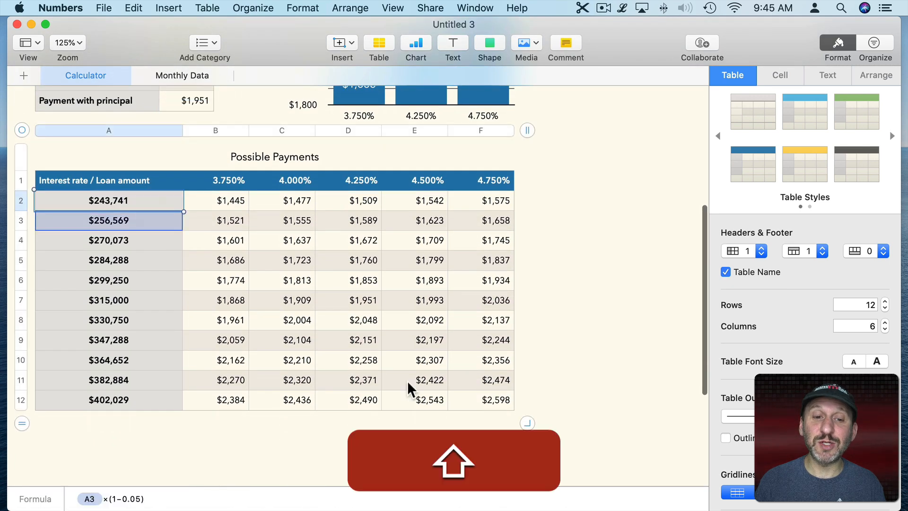
pyautogui.keyDown('shift'); pyautogui.click(476, 392); pyautogui.keyUp('shift')
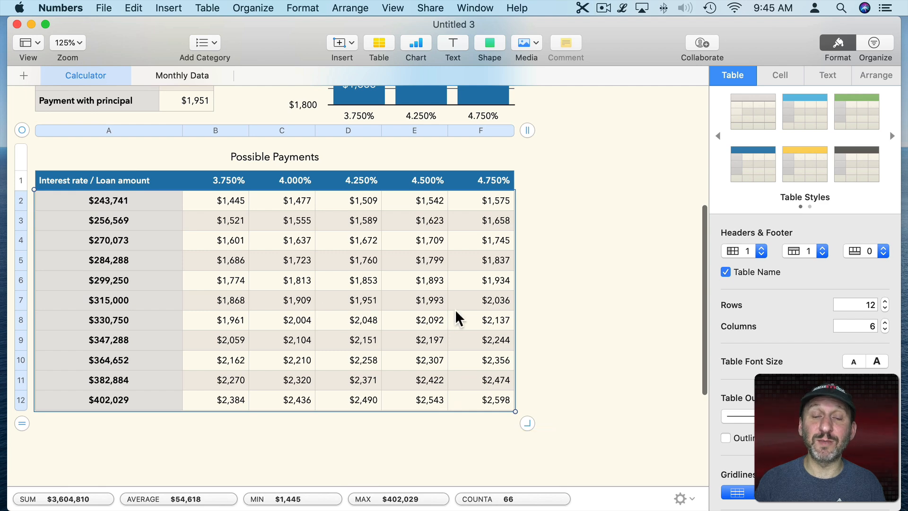
pyautogui.scroll(12, 455, 310)
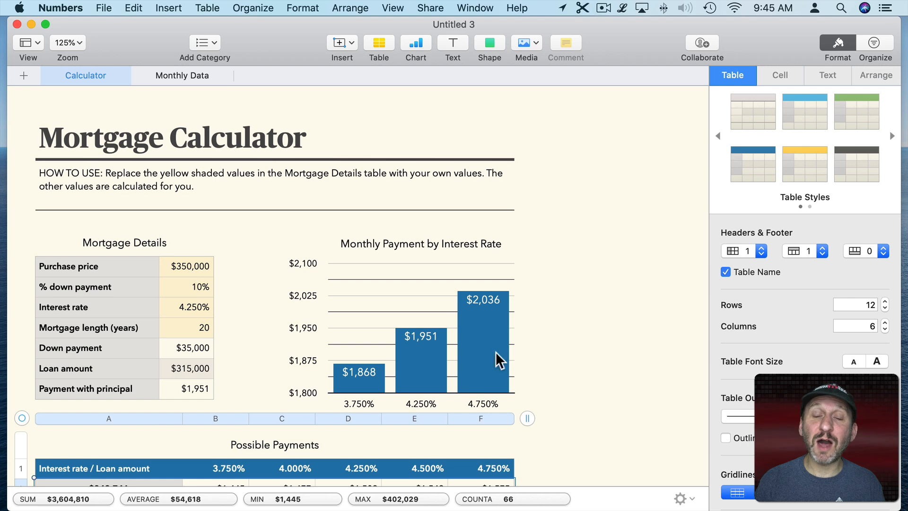
pyautogui.click(191, 266)
pyautogui.keyDown('shift'); pyautogui.click(203, 328); pyautogui.keyUp('shift')
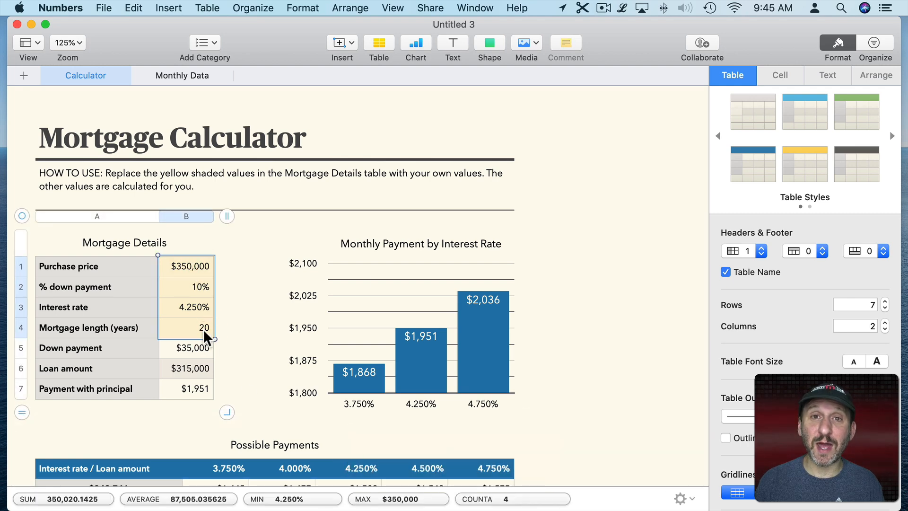
pyautogui.scroll(-3, 203, 329)
pyautogui.click(180, 292)
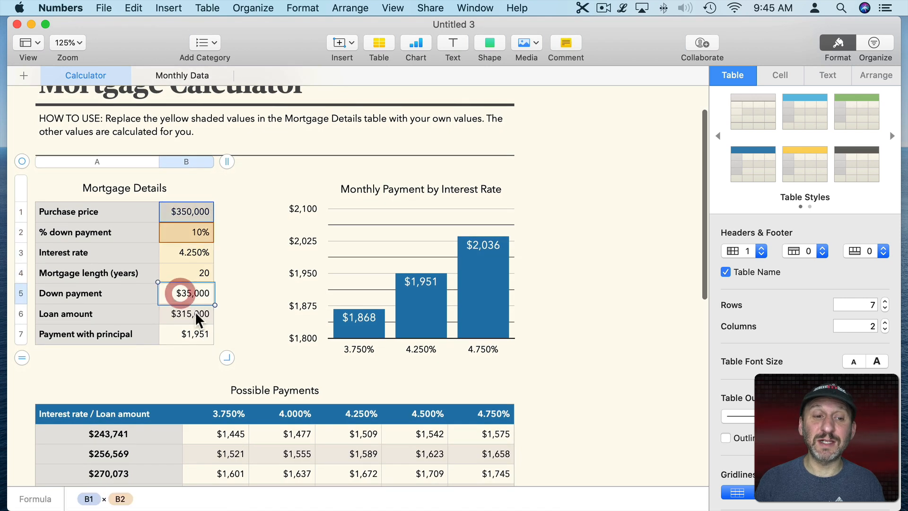
pyautogui.keyDown('shift'); pyautogui.click(194, 332); pyautogui.keyUp('shift')
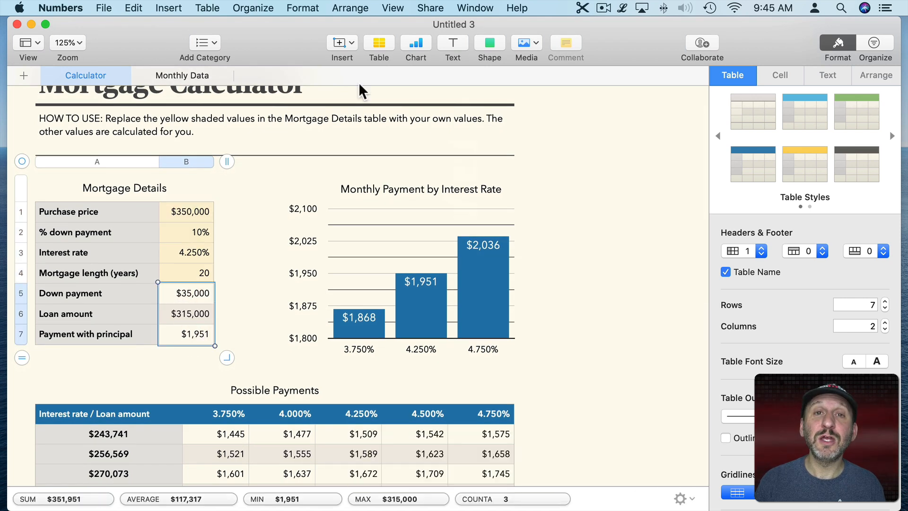
# Lock the whole Mortgage Details table and unlock it again.
pyautogui.click(353, 8)
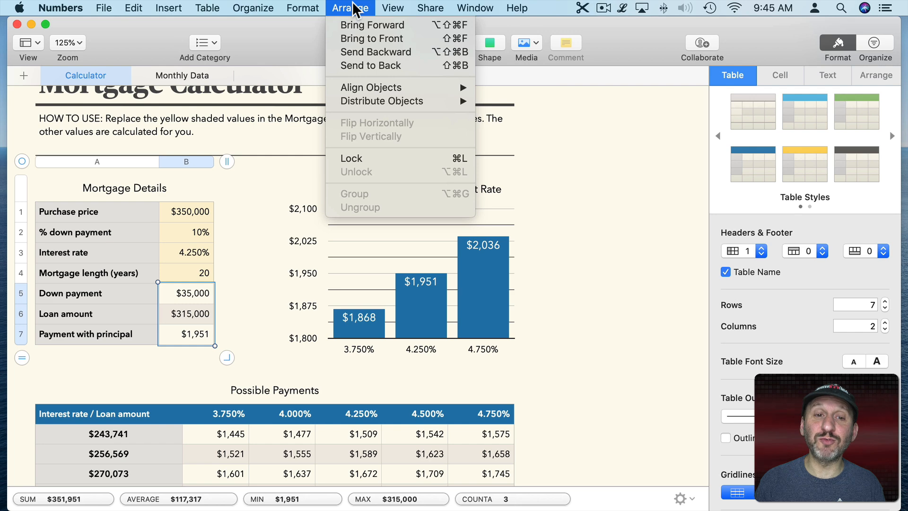
pyautogui.click(385, 155)
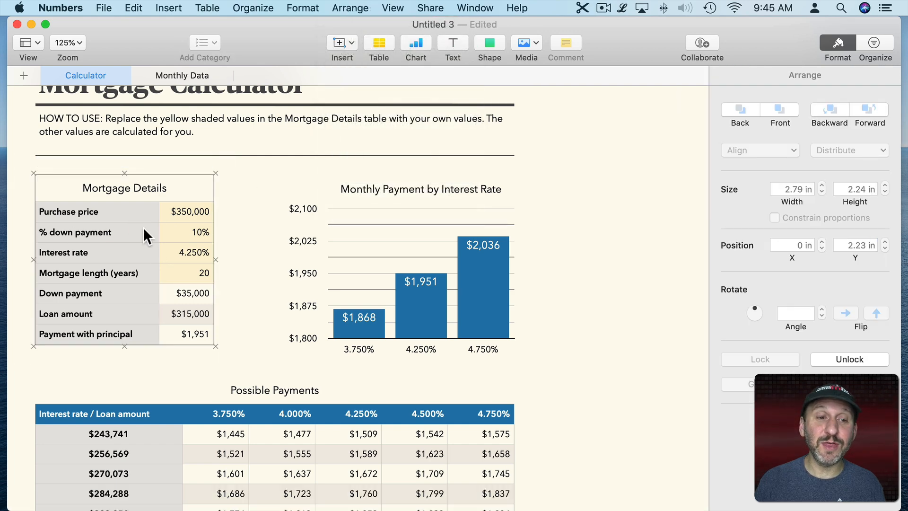
pyautogui.click(352, 8)
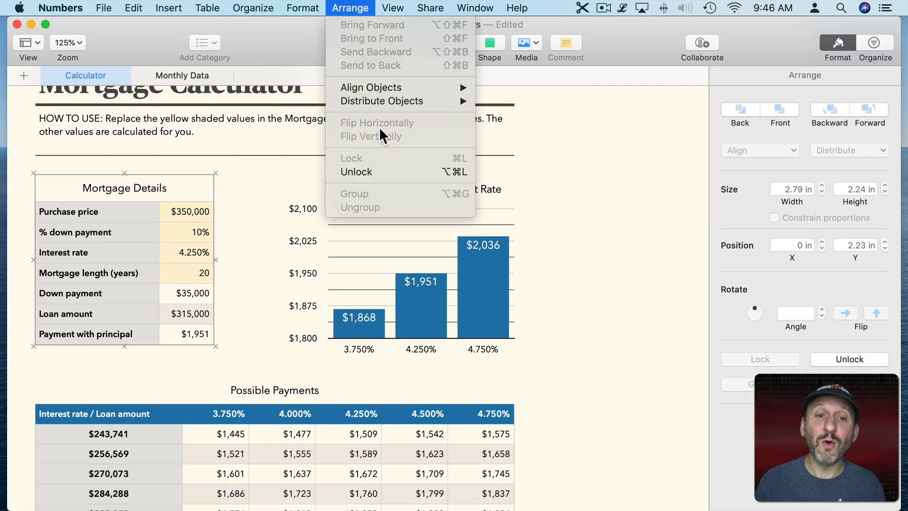
pyautogui.click(384, 172)
# Lock the Possible Payments table against changes.
pyautogui.scroll(-3, 314, 338)
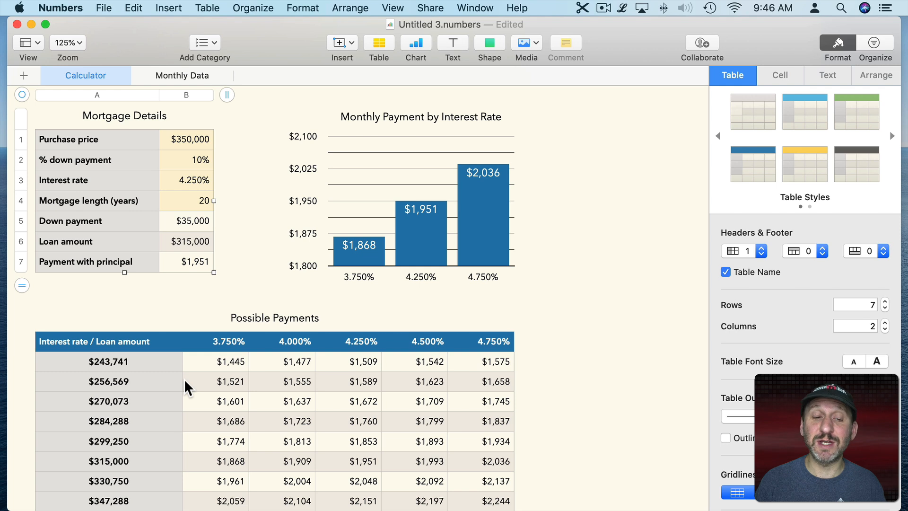
pyautogui.click(142, 381)
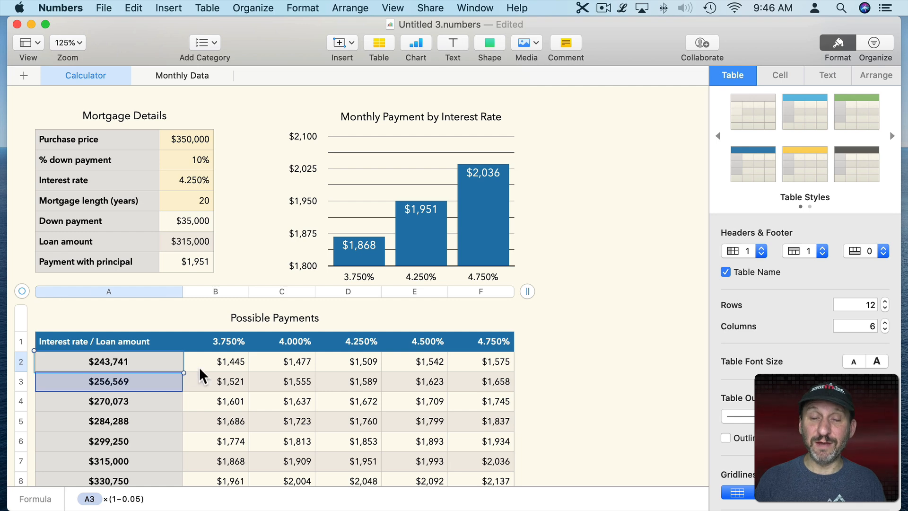
pyautogui.click(373, 6)
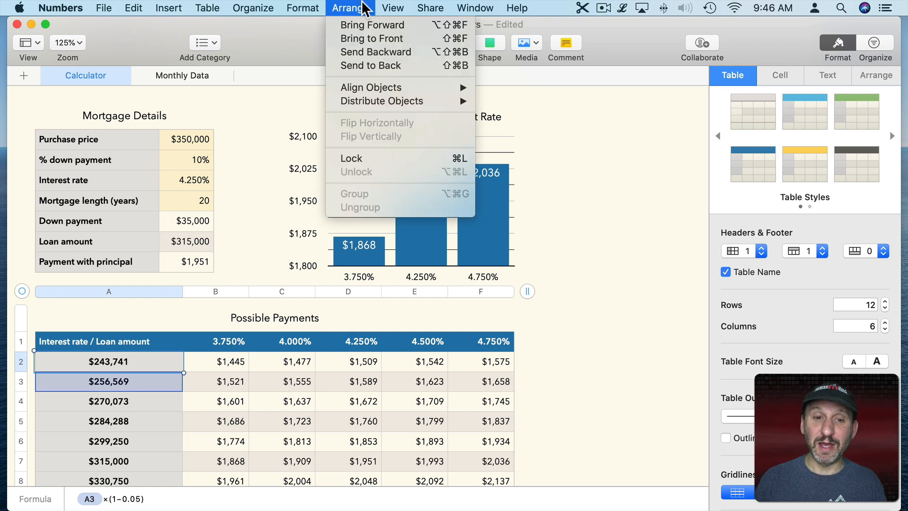
pyautogui.click(374, 156)
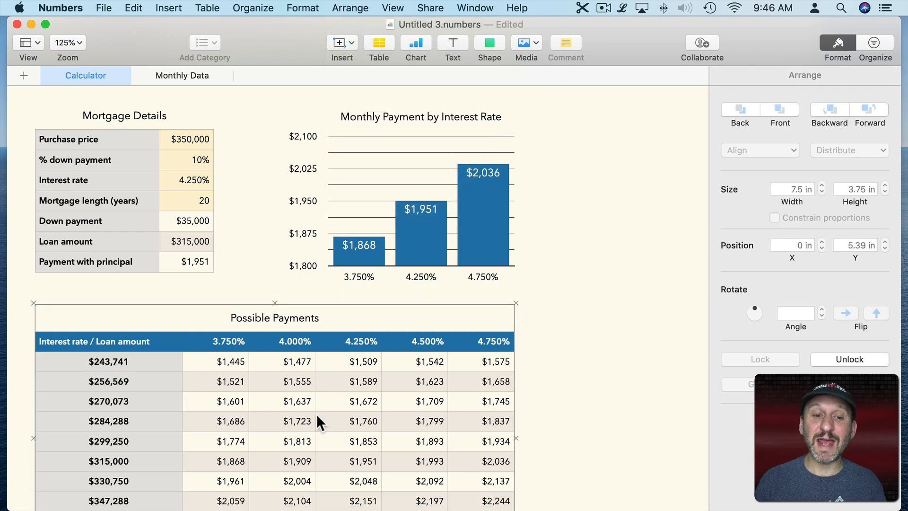
# Lock the Monthly Payment by Interest Rate chart.
pyautogui.click(407, 242)
pyautogui.click(363, 8)
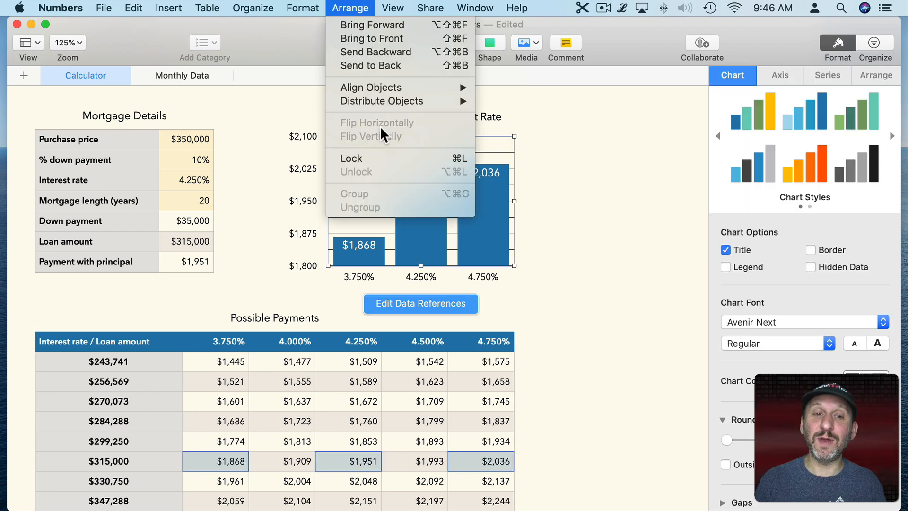
pyautogui.click(382, 162)
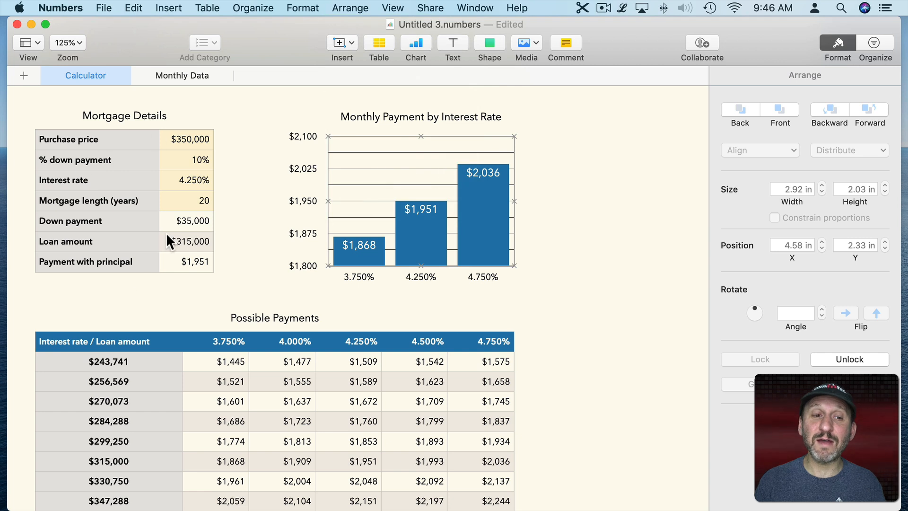
# Review the four yellow input cells in Mortgage Details and inspect the formula in the Down payment cell.
pyautogui.click(191, 140)
pyautogui.keyDown('shift'); pyautogui.click(197, 200); pyautogui.keyUp('shift')
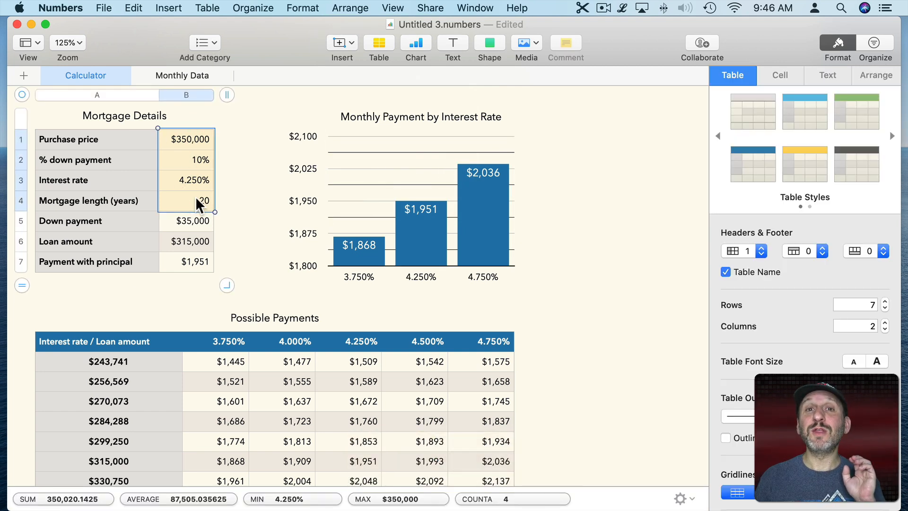
pyautogui.scroll(5, 194, 197)
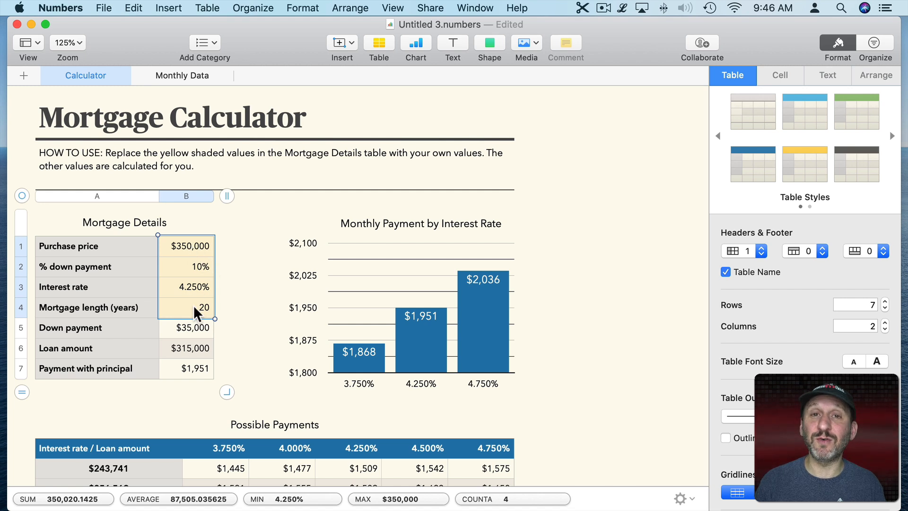
pyautogui.click(380, 44)
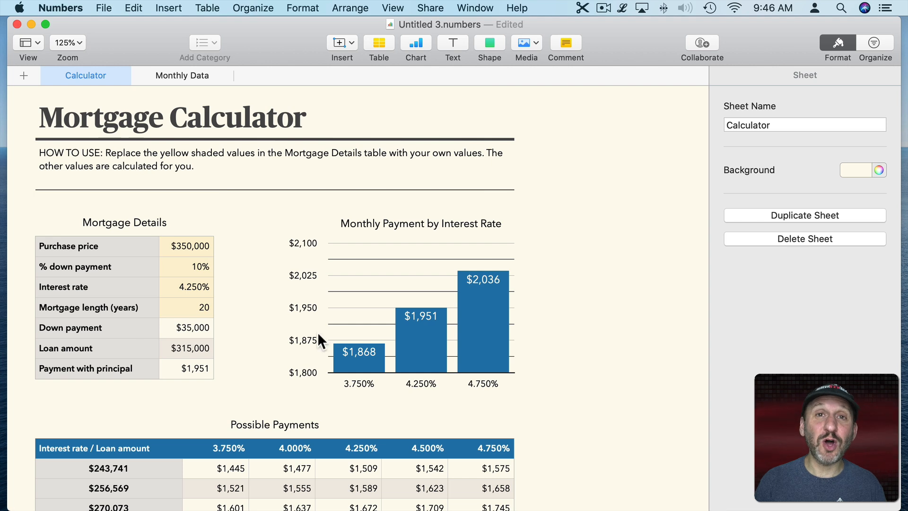
pyautogui.click(192, 329)
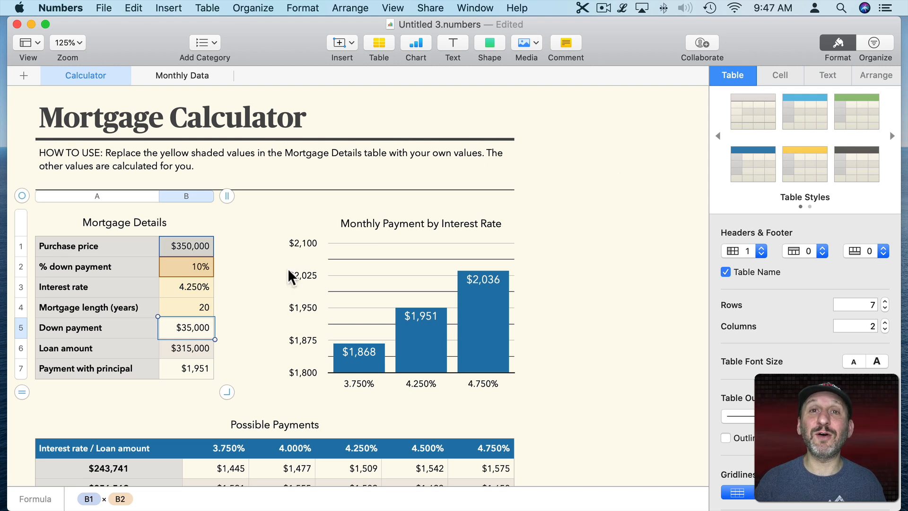
# Move the four yellow input values out of Mortgage Details into a separate table beside the chart and check the Down payment formula's references.
pyautogui.click(192, 303)
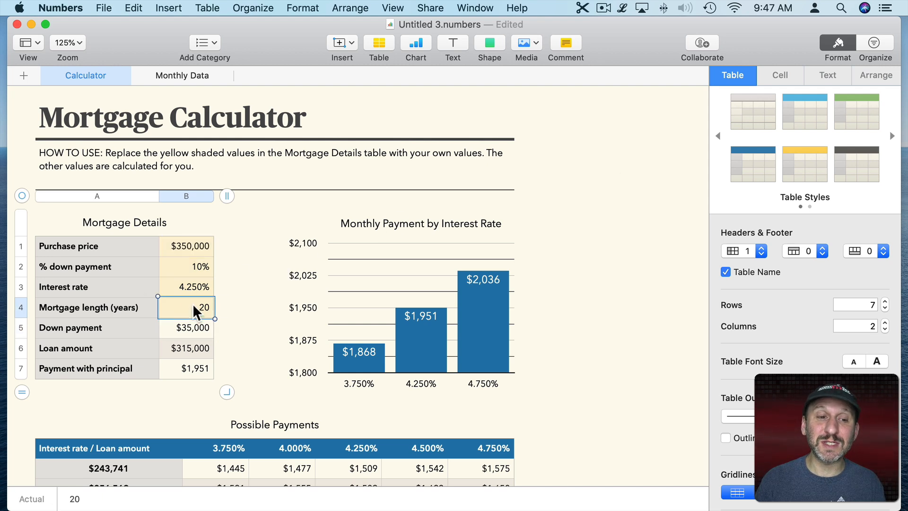
pyautogui.keyDown('shift'); pyautogui.click(191, 245); pyautogui.keyUp('shift')
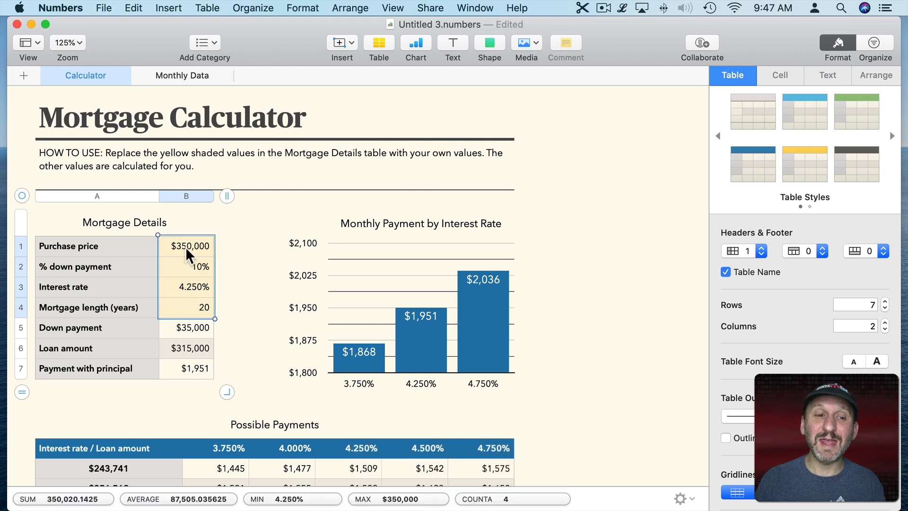
pyautogui.moveTo(186, 245); pyautogui.dragTo(599, 204)
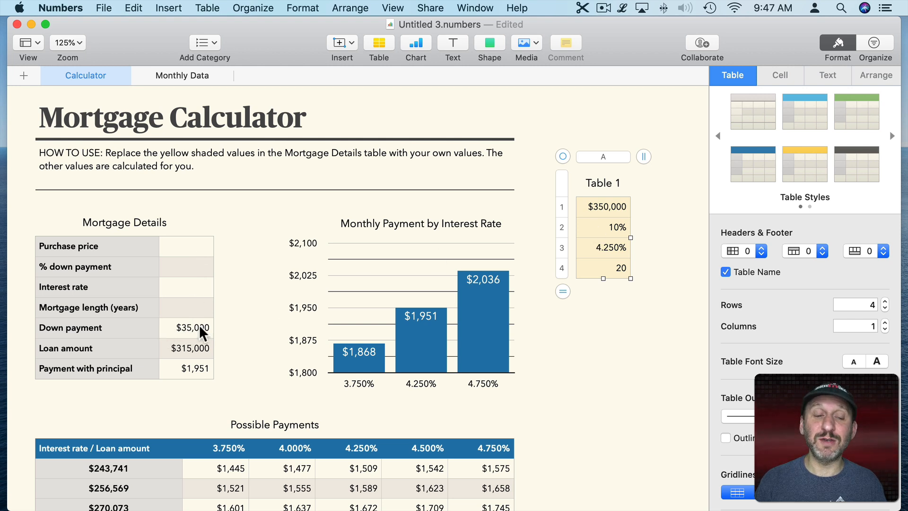
pyautogui.click(176, 328)
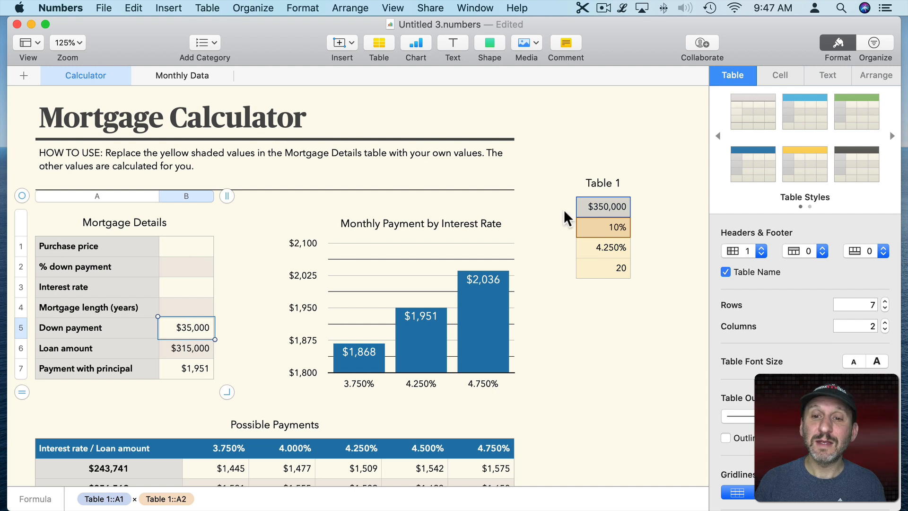
# Hide the new table's name and place the table exactly over the four emptied input cells of Mortgage Details.
pyautogui.click(610, 183)
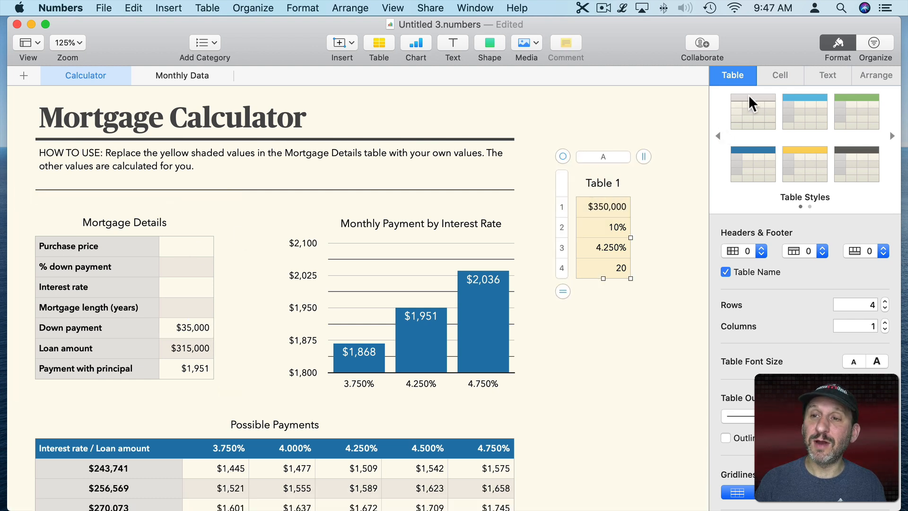
pyautogui.click(753, 274)
pyautogui.moveTo(563, 160); pyautogui.dragTo(150, 216)
pyautogui.click(245, 241)
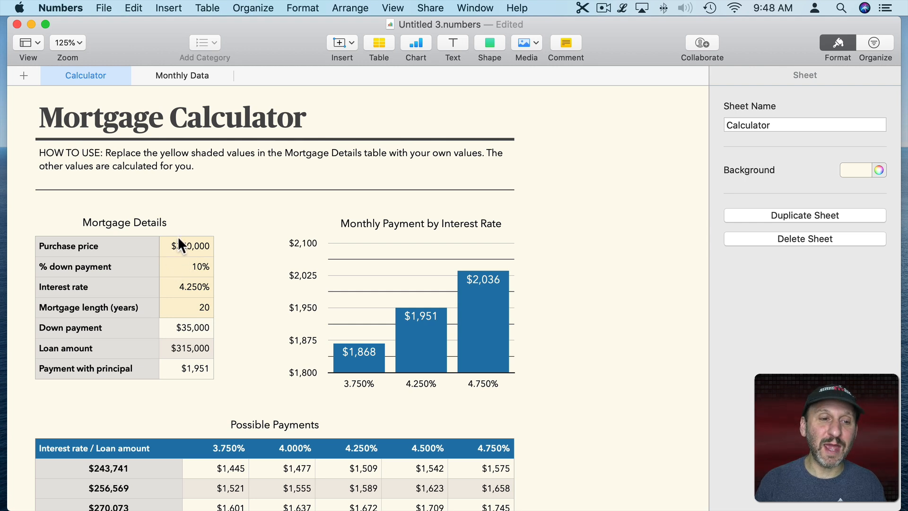
pyautogui.click(179, 245)
pyautogui.moveTo(148, 226); pyautogui.dragTo(144, 224)
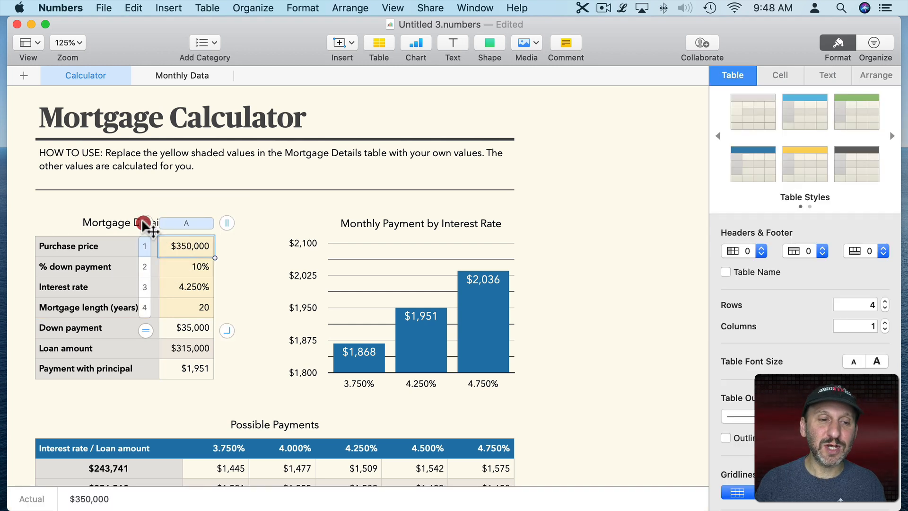
pyautogui.click(240, 261)
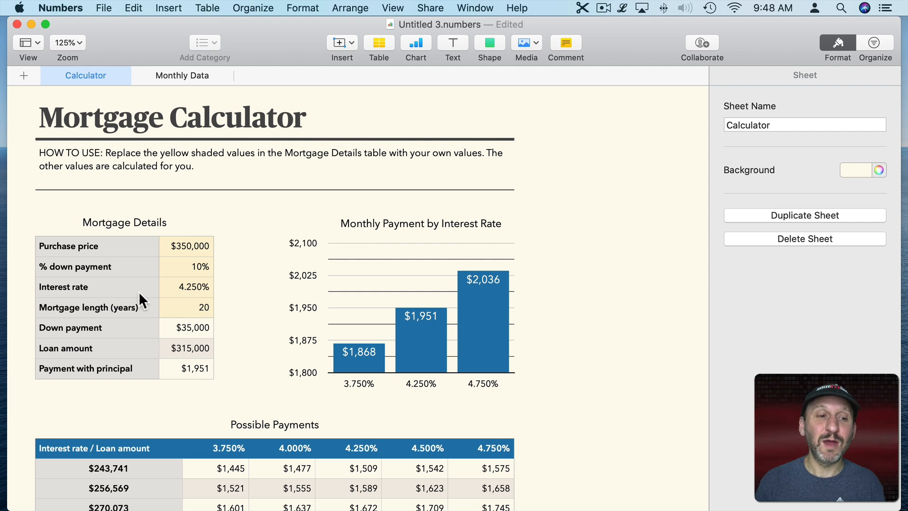
# Lock the underlying Mortgage Details table, leaving the overlaid input table unlocked.
pyautogui.click(92, 268)
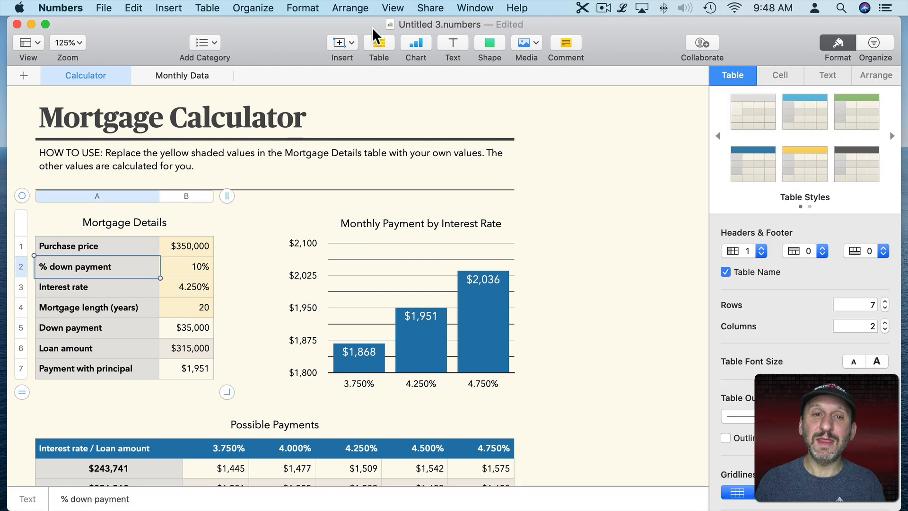
pyautogui.click(353, 8)
pyautogui.click(378, 156)
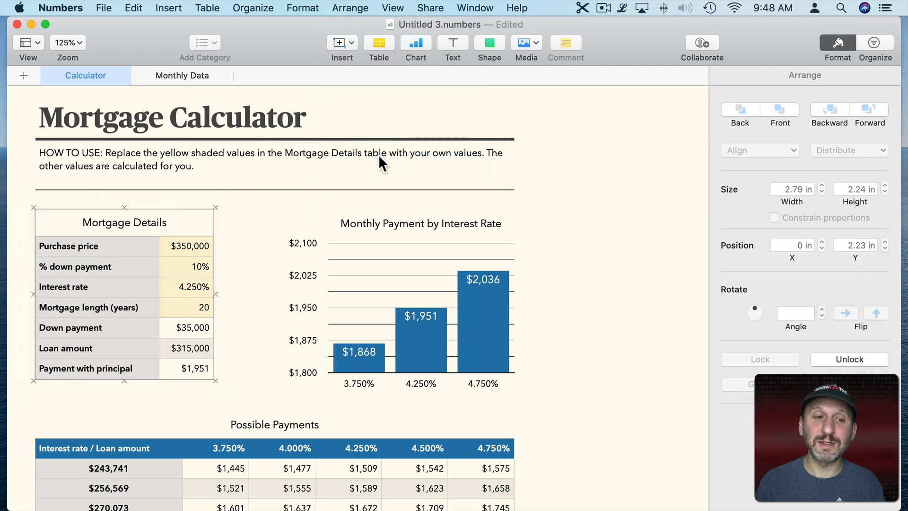
# Try moving the overlaid input table away from Mortgage Details, and undo the move.
pyautogui.click(193, 253)
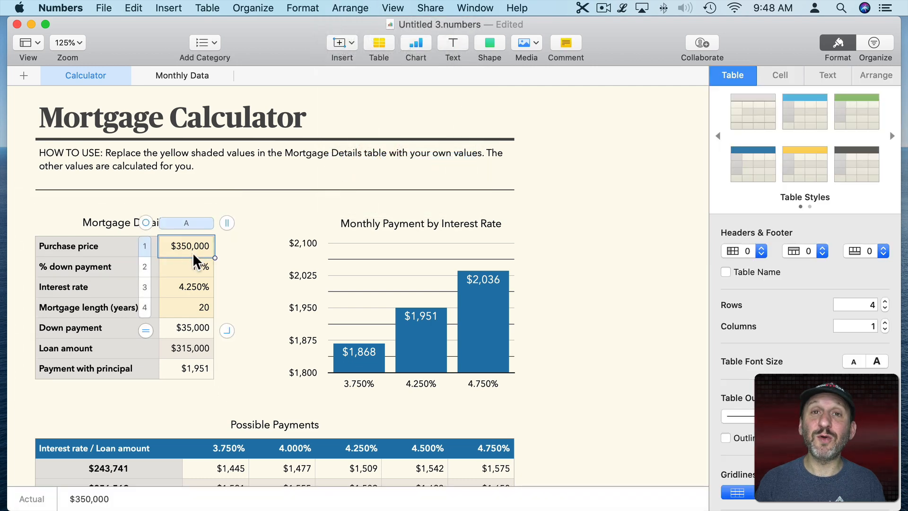
pyautogui.moveTo(146, 223); pyautogui.dragTo(263, 190)
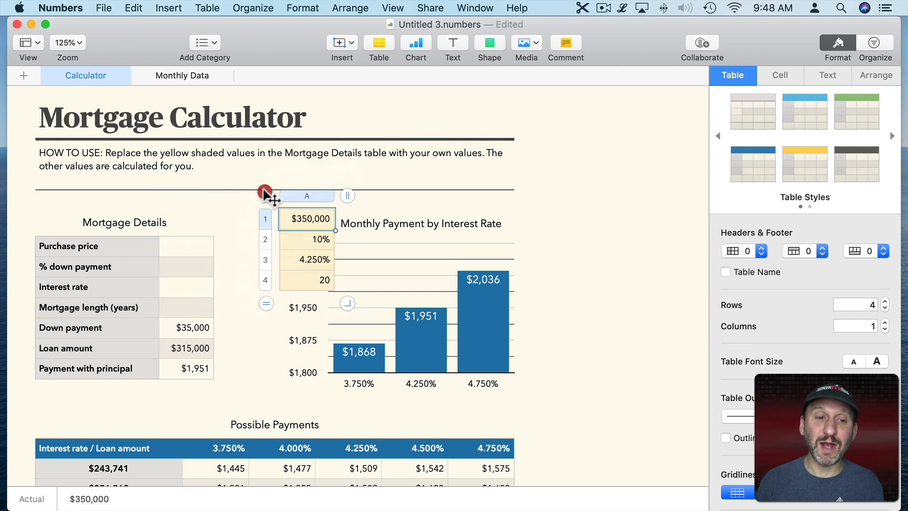
pyautogui.press('super+z')
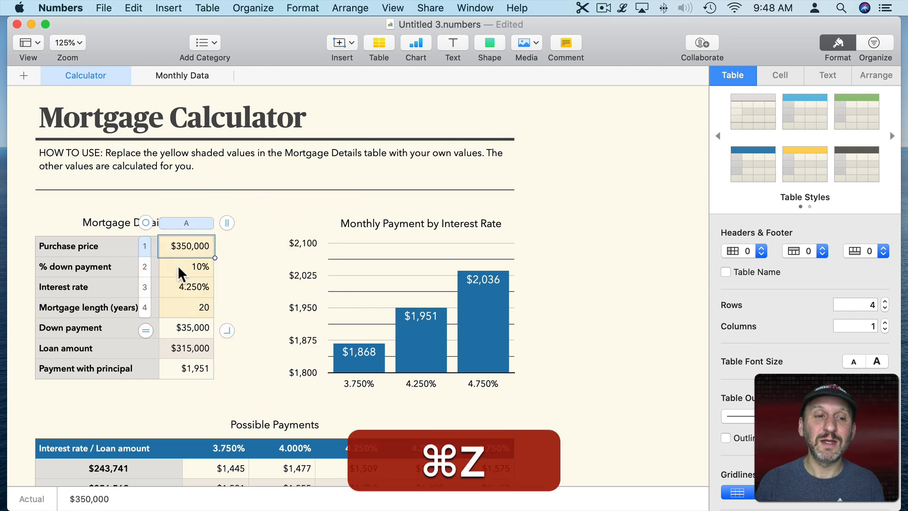
pyautogui.click(230, 263)
pyautogui.scroll(-5, 199, 308)
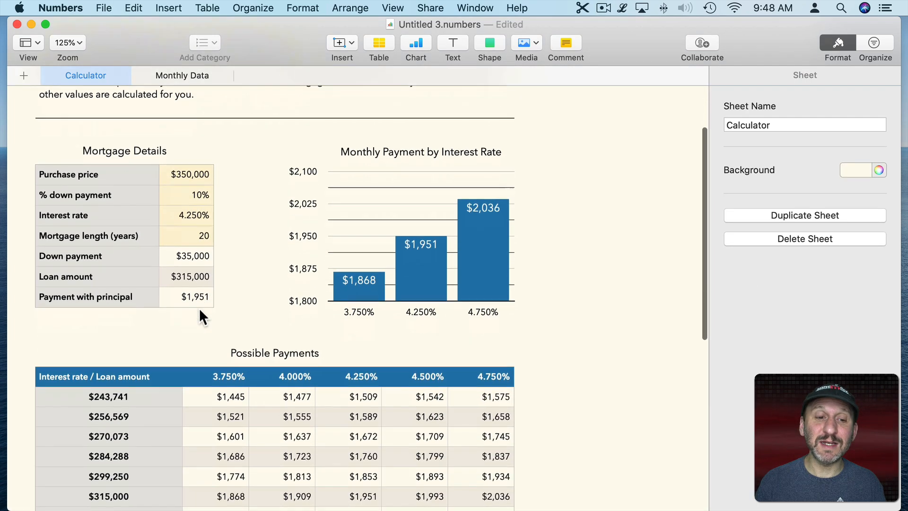
pyautogui.scroll(5, 199, 307)
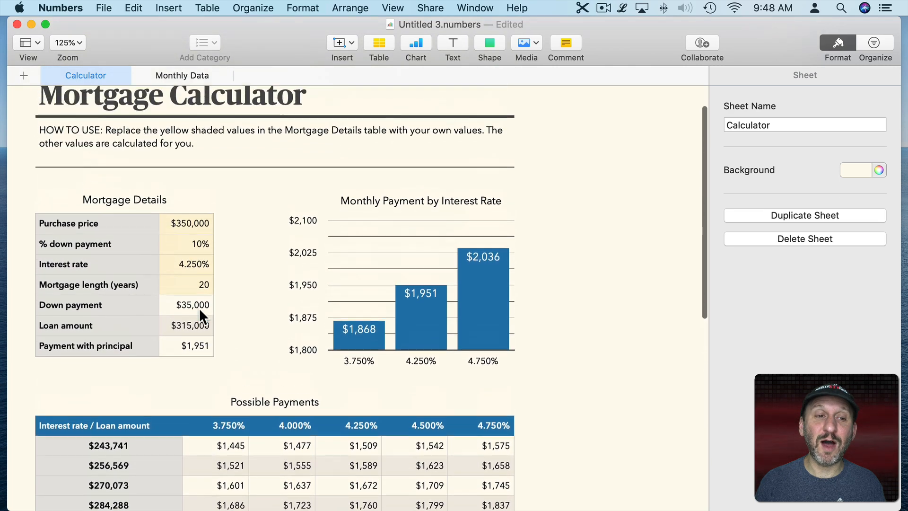
# Move the overlaid yellow input table off Mortgage Details into the empty area beyond the chart, beside the sheet's heading.
pyautogui.click(190, 241)
pyautogui.click(188, 262)
pyautogui.click(188, 282)
pyautogui.click(187, 301)
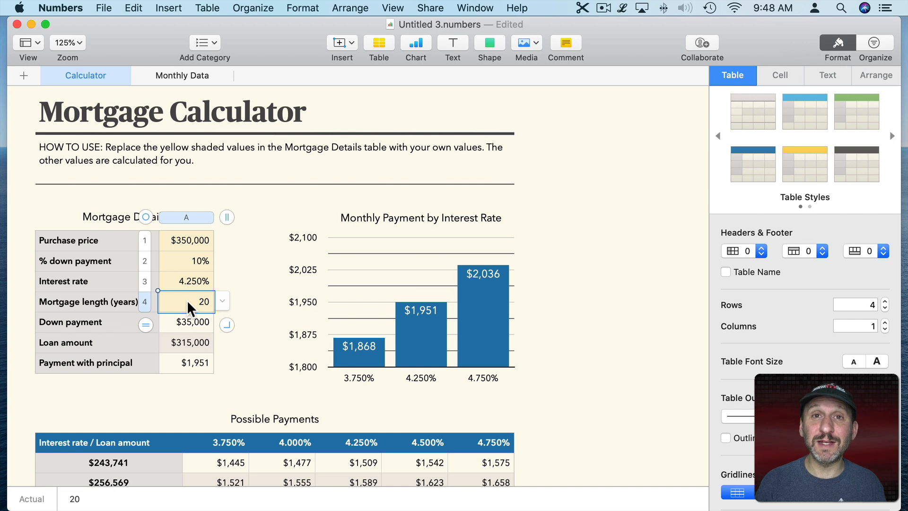
pyautogui.moveTo(145, 213); pyautogui.dragTo(207, 182)
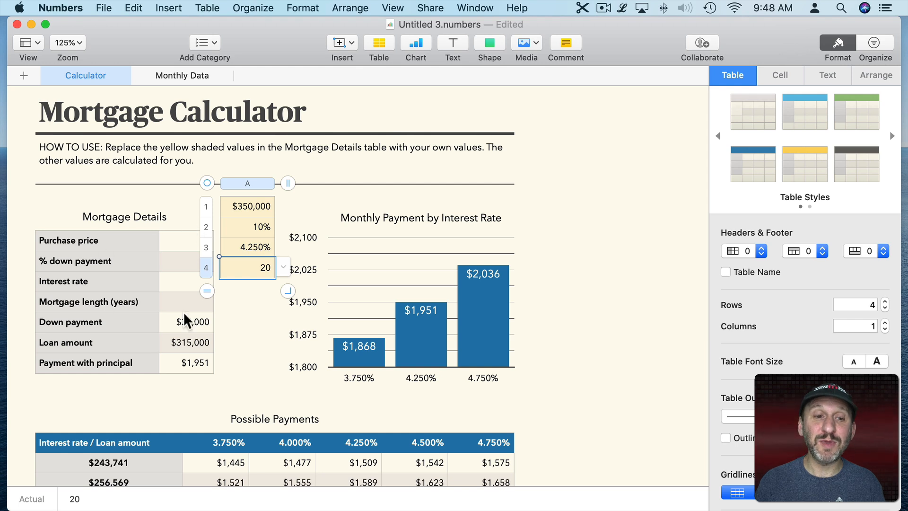
pyautogui.moveTo(207, 183); pyautogui.dragTo(606, 118)
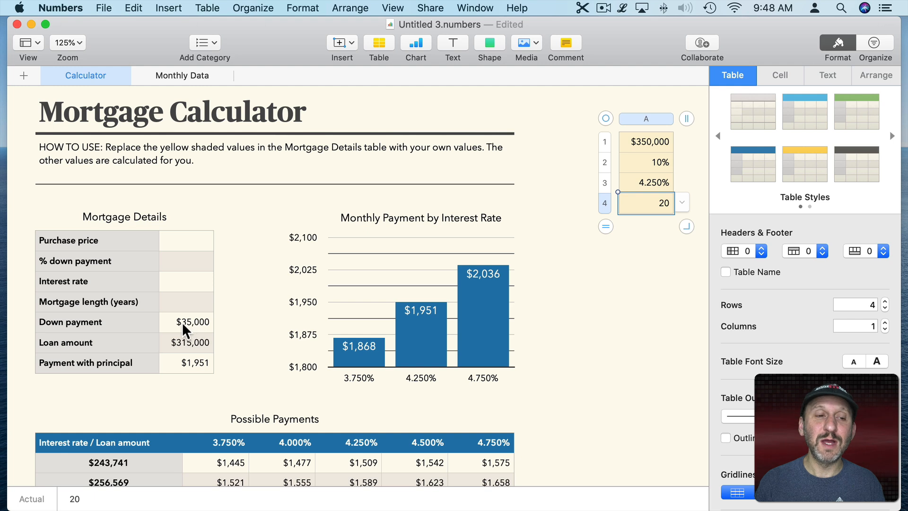
# Unlock the Mortgage Details table.
pyautogui.click(112, 243)
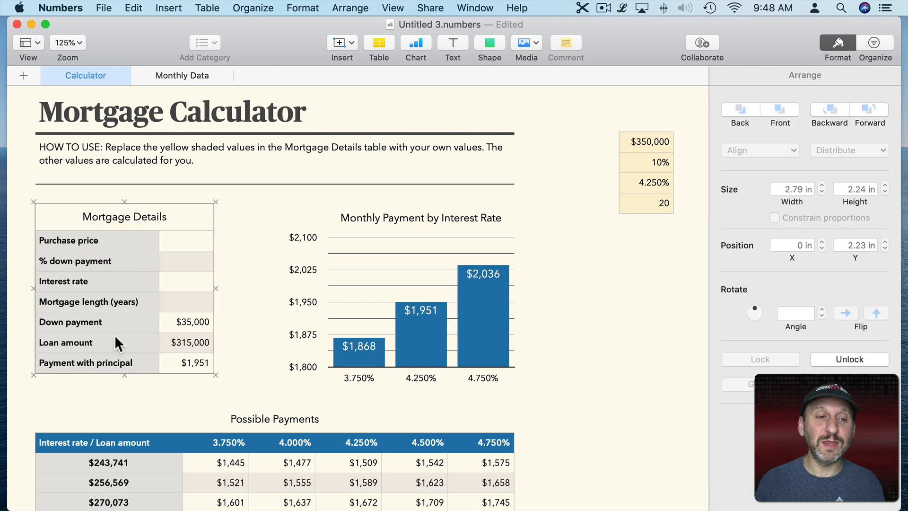
pyautogui.click(350, 8)
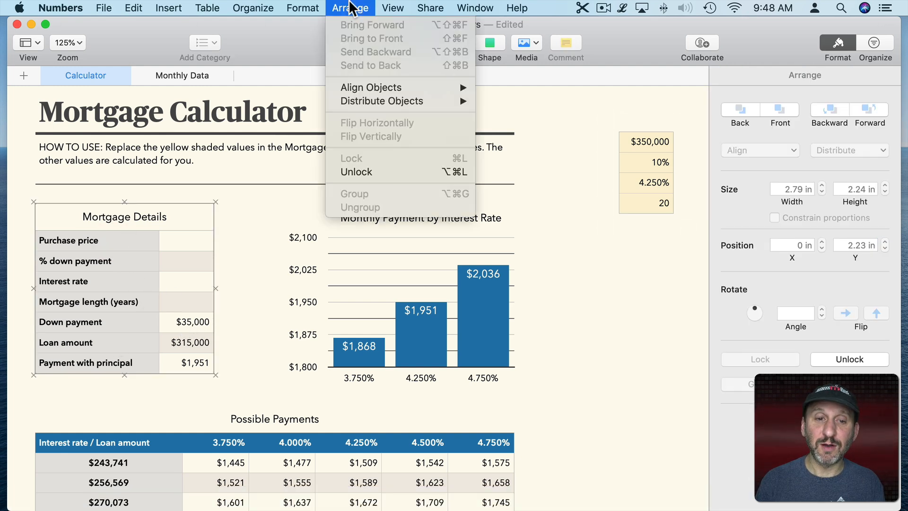
pyautogui.click(381, 175)
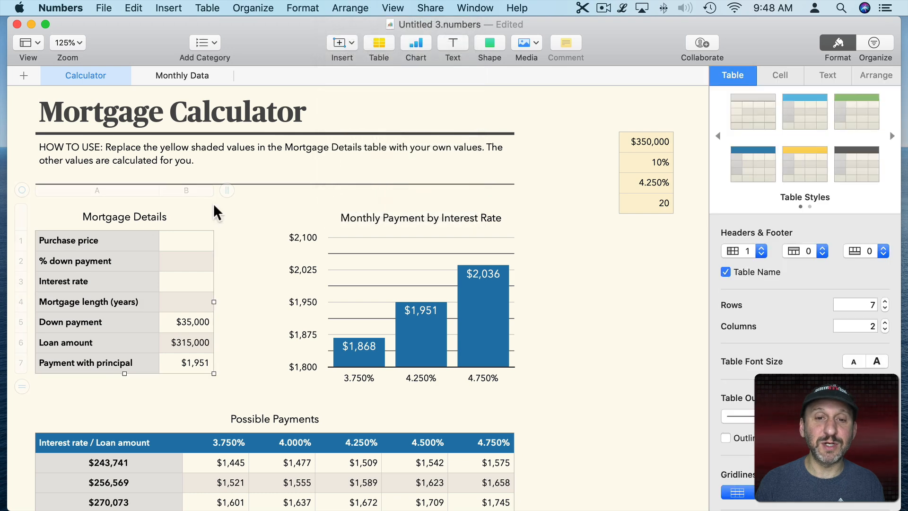
# Move the seven row labels and the three calculated values out of Mortgage Details into two separate new tables beside the chart.
pyautogui.click(90, 236)
pyautogui.keyDown('shift'); pyautogui.click(98, 365); pyautogui.keyUp('shift')
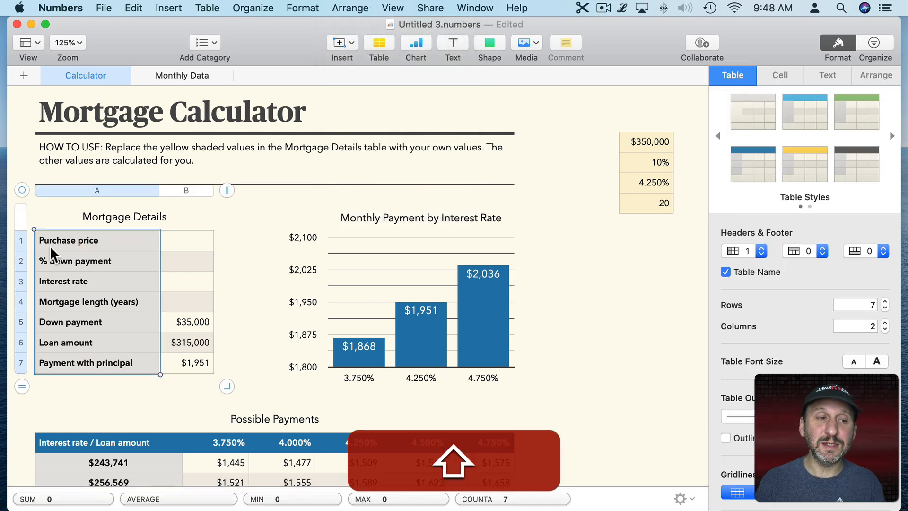
pyautogui.moveTo(59, 240); pyautogui.dragTo(601, 254)
pyautogui.click(200, 327)
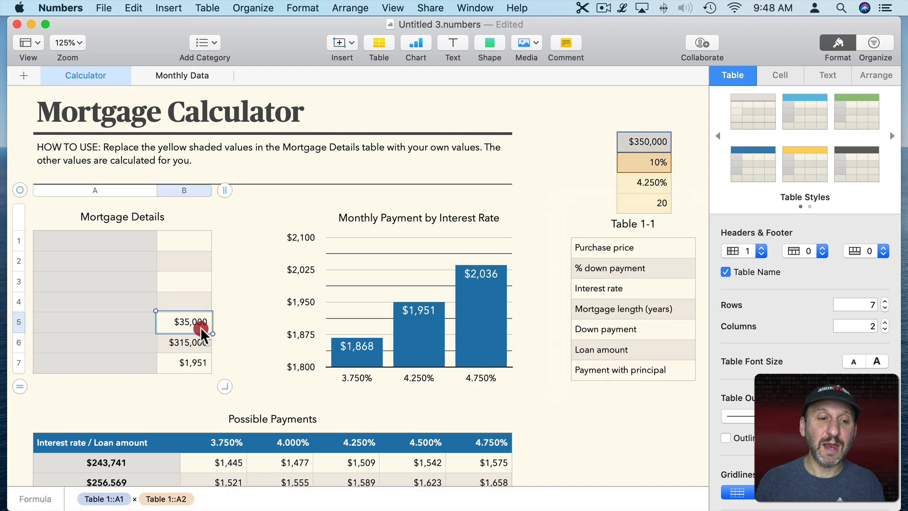
pyautogui.keyDown('shift'); pyautogui.click(191, 358); pyautogui.keyUp('shift')
pyautogui.moveTo(182, 319); pyautogui.dragTo(592, 404)
# Delete the emptied Mortgage Details table.
pyautogui.click(186, 259)
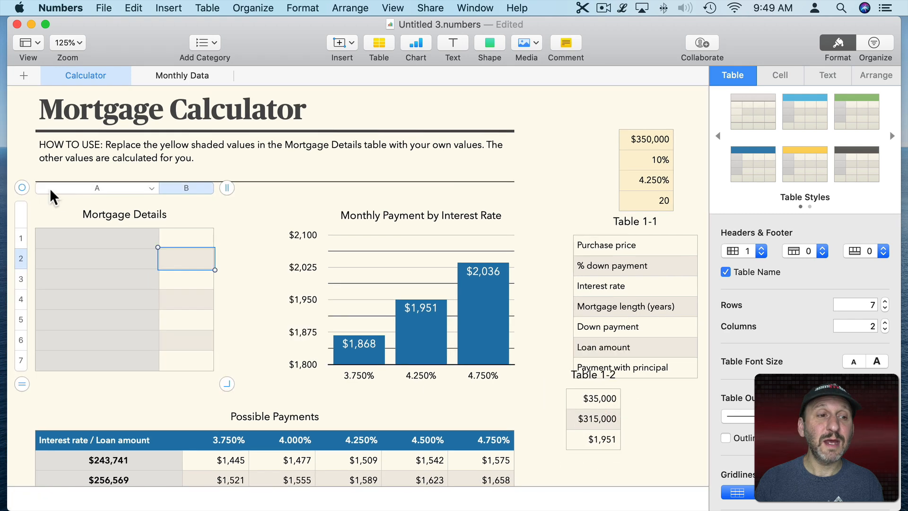
pyautogui.click(22, 187)
pyautogui.press('BackSpace')
# Place the label table beside the chart and fit the yellow input table and the calculated-values table against its matching rows.
pyautogui.click(630, 245)
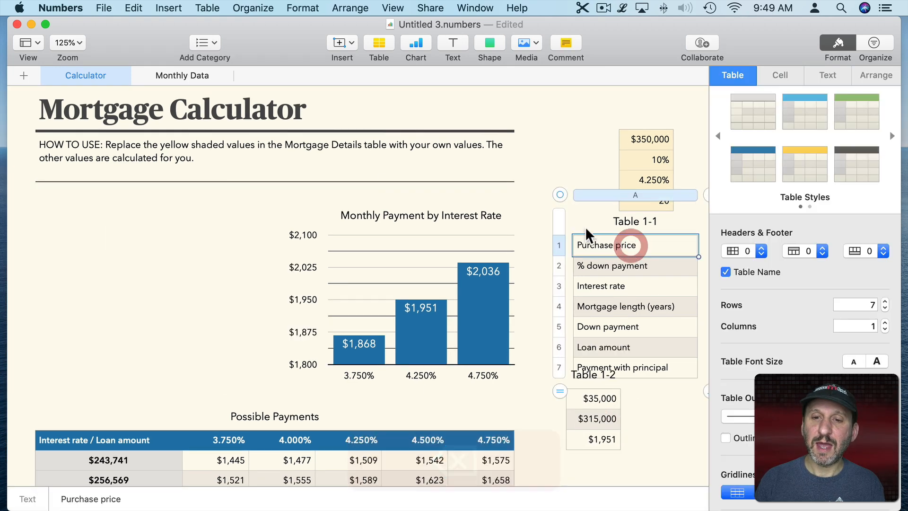
pyautogui.moveTo(560, 193); pyautogui.dragTo(38, 186)
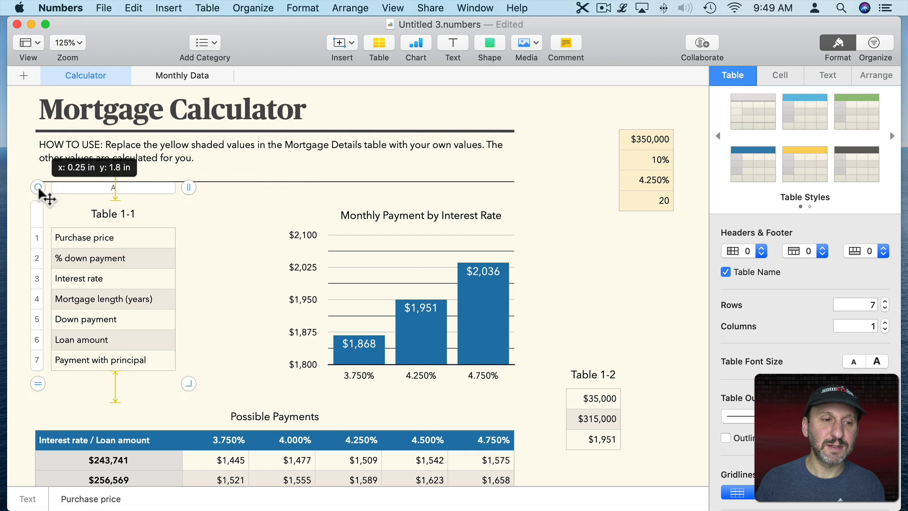
pyautogui.click(645, 158)
pyautogui.moveTo(605, 116); pyautogui.dragTo(163, 215)
pyautogui.click(586, 405)
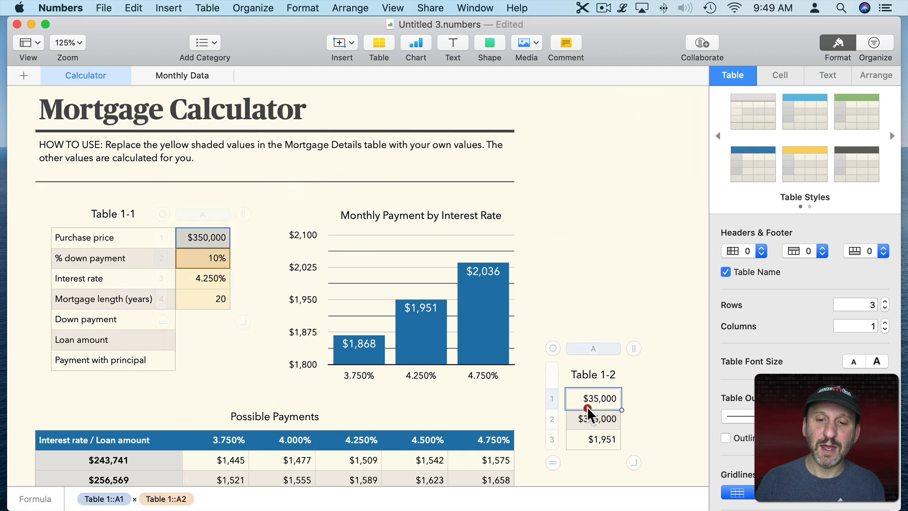
pyautogui.moveTo(552, 349); pyautogui.dragTo(158, 267)
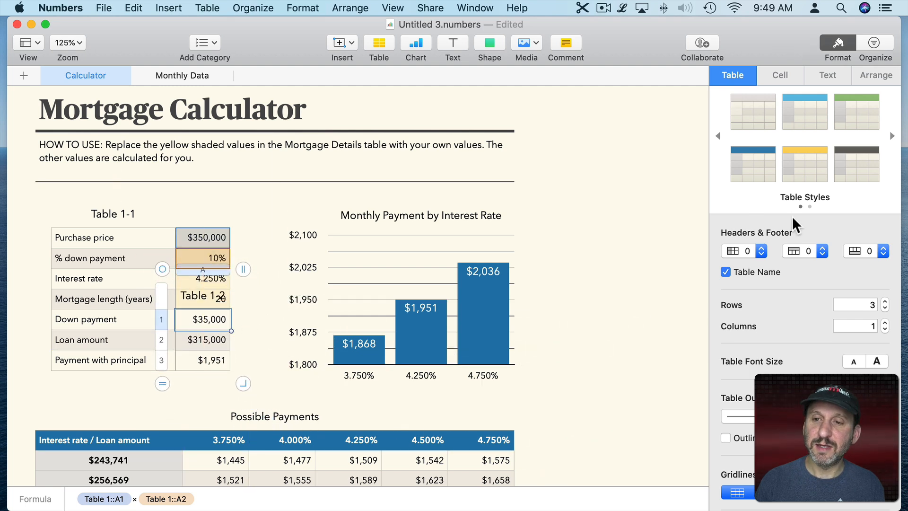
# Hide the calculated-values table's name and realign the table with the Down payment, Loan amount and Payment with principal rows.
pyautogui.click(748, 271)
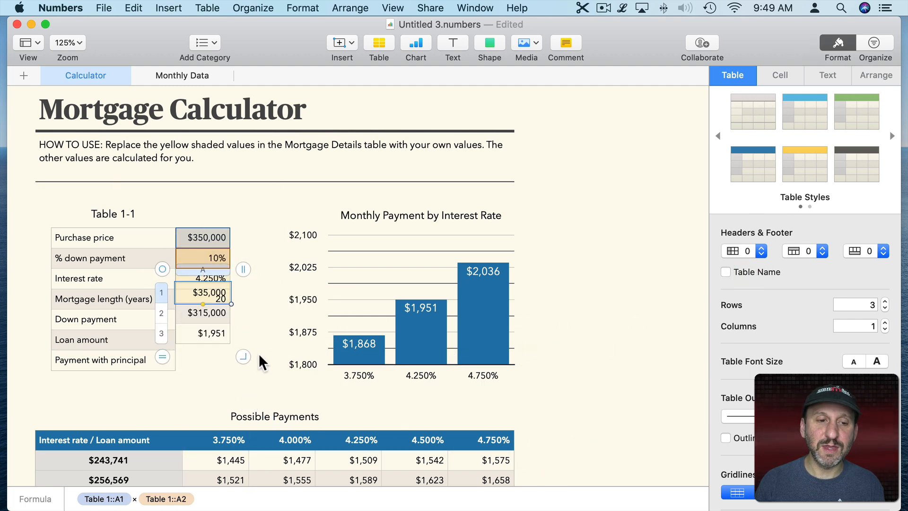
pyautogui.click(259, 355)
pyautogui.click(209, 307)
pyautogui.moveTo(161, 269); pyautogui.dragTo(162, 294)
pyautogui.click(260, 281)
# Rename the label table as Mortgage.
pyautogui.click(127, 240)
pyautogui.click(104, 212)
pyautogui.click(110, 213)
pyautogui.moveTo(132, 213); pyautogui.dragTo(78, 214)
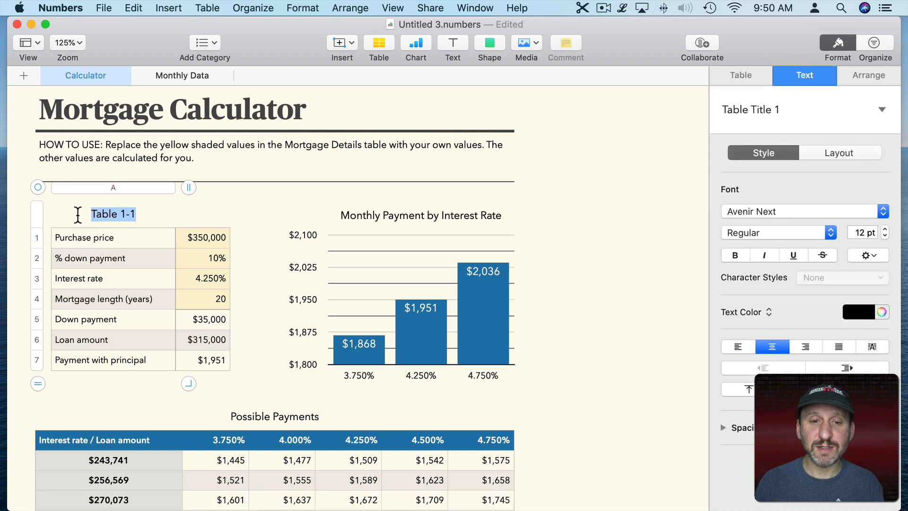
pyautogui.write('Mortgage')
pyautogui.click(253, 218)
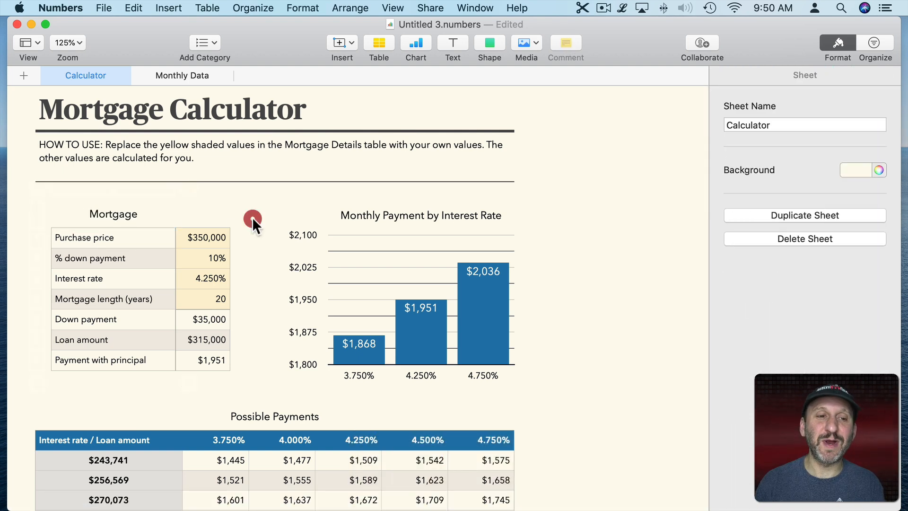
# Lock the label table and the calculated-values table together, leaving the yellow input table unlocked.
pyautogui.click(211, 238)
pyautogui.click(131, 264)
pyautogui.click(197, 333)
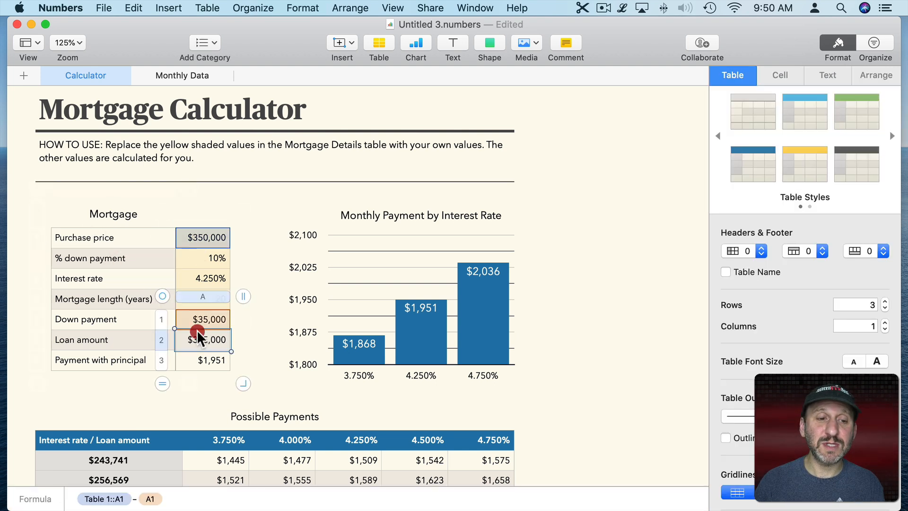
pyautogui.click(75, 271)
pyautogui.keyDown('shift'); pyautogui.click(191, 332); pyautogui.keyUp('shift')
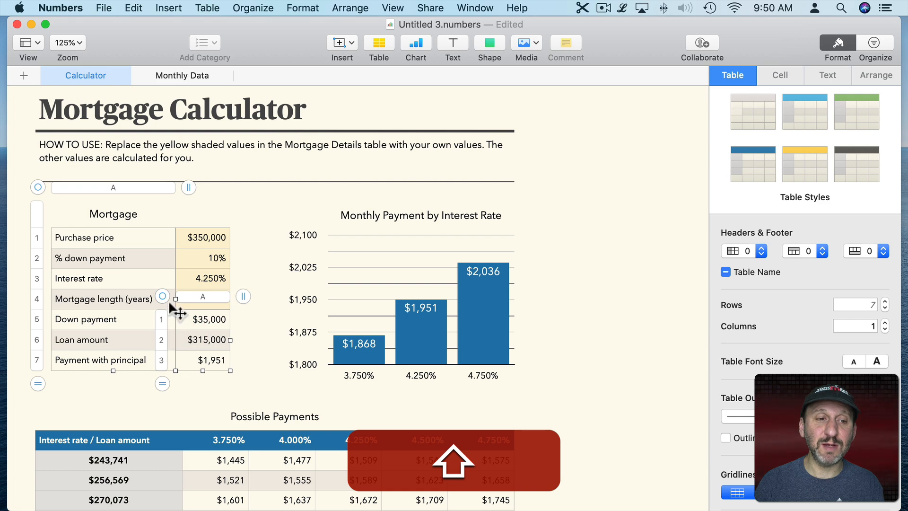
pyautogui.click(350, 8)
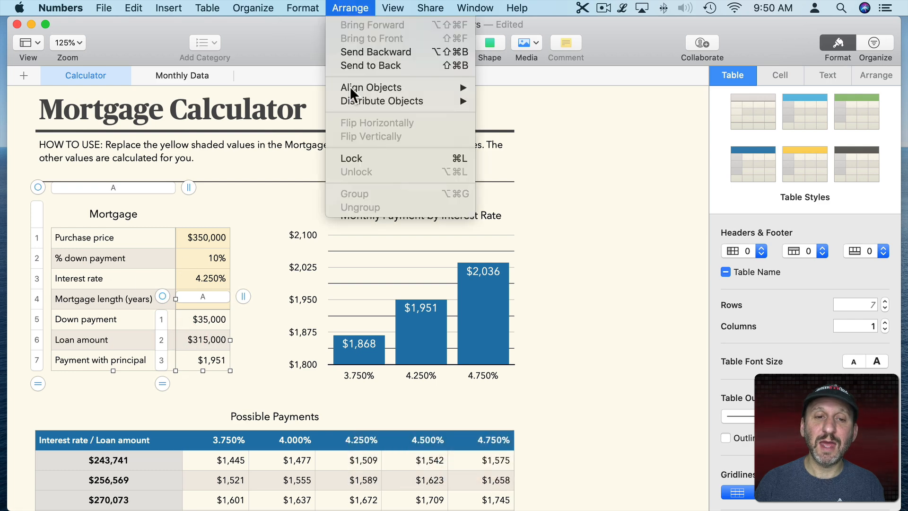
pyautogui.click(359, 158)
# Check that the purchase price cell in the yellow input table can still be selected, and look over the sheet.
pyautogui.click(186, 244)
pyautogui.click(186, 244)
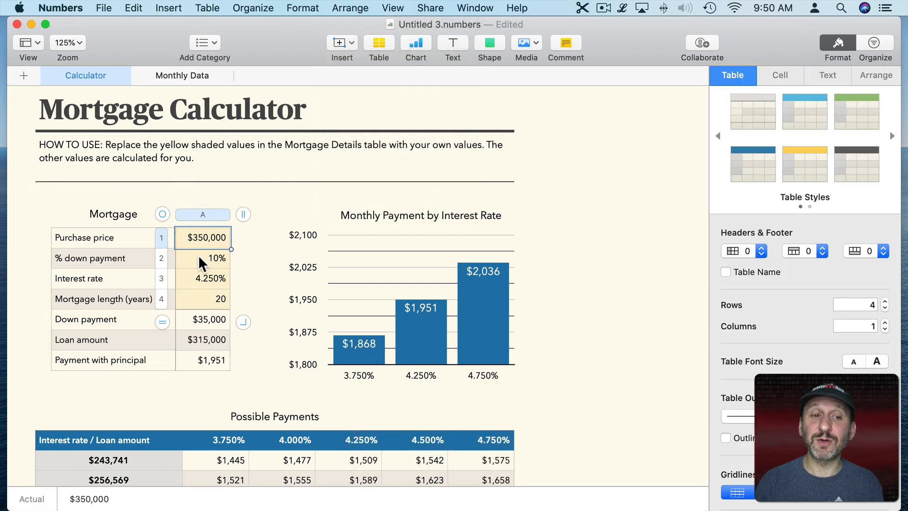
pyautogui.scroll(-5, 345, 371)
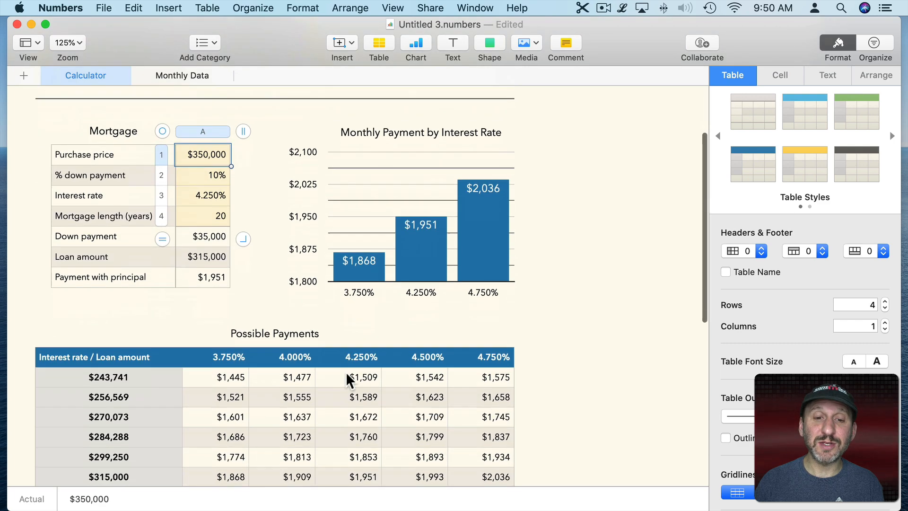
pyautogui.scroll(5, 345, 372)
pyautogui.click(615, 282)
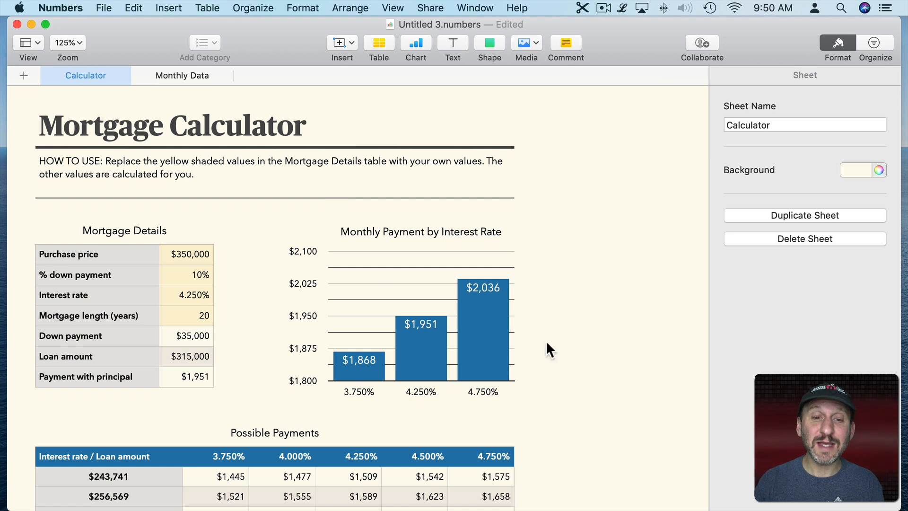
# Move the Mortgage Details table, the chart and the Possible Payments table down together, freeing space below the instructions.
pyautogui.scroll(-1, 473, 450)
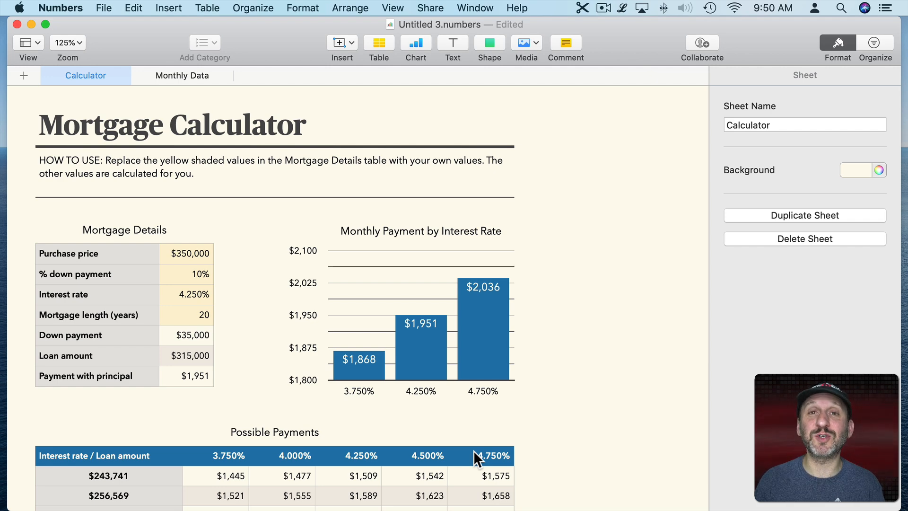
pyautogui.moveTo(15, 155); pyautogui.dragTo(417, 482)
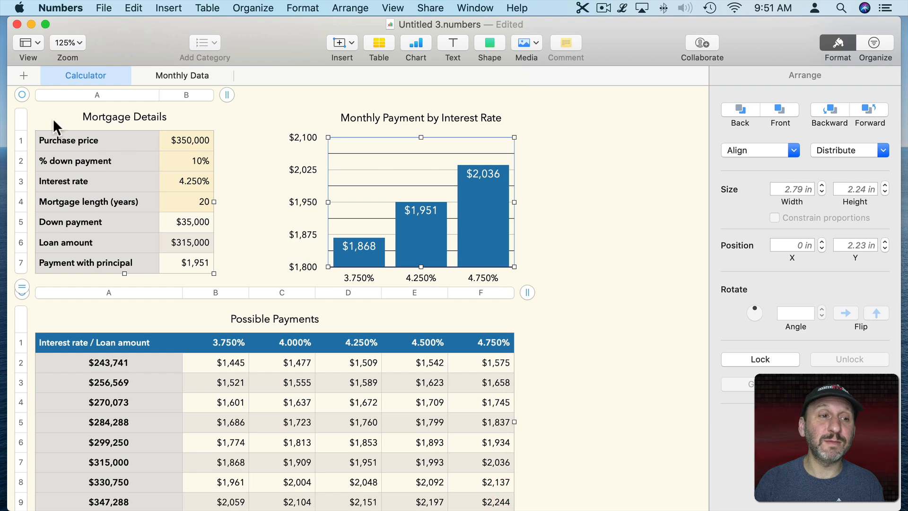
pyautogui.moveTo(24, 105); pyautogui.dragTo(25, 197)
pyautogui.scroll(5, 53, 165)
pyautogui.click(105, 258)
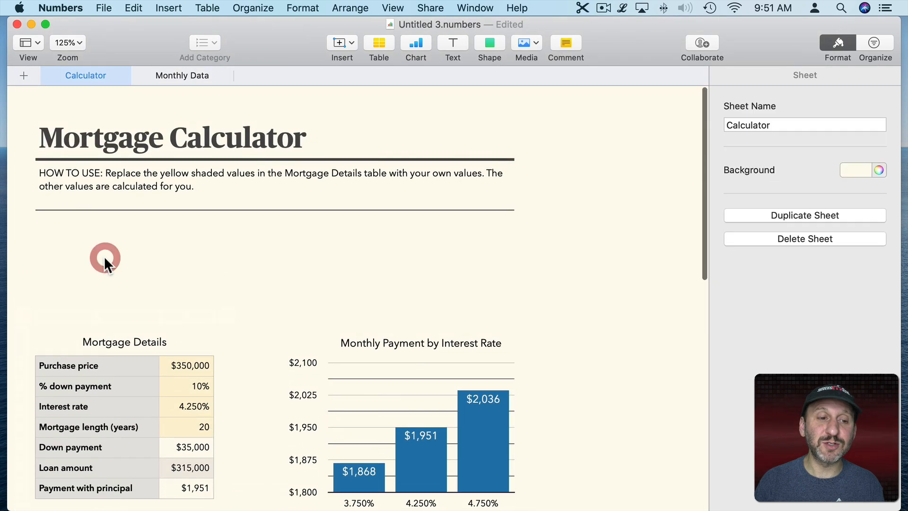
# Insert a plain table without headers, reduce it to a single cell, and place it above Mortgage Details with a wider column.
pyautogui.click(378, 48)
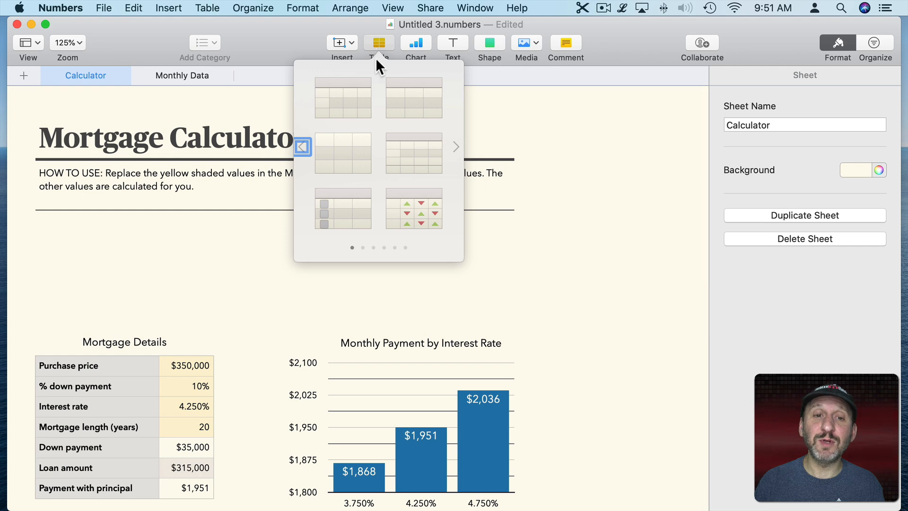
pyautogui.click(341, 152)
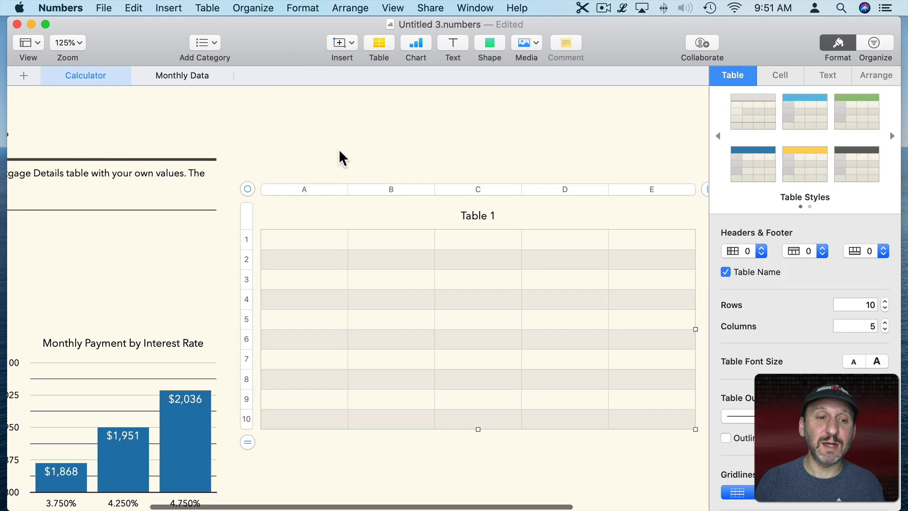
pyautogui.moveTo(705, 189); pyautogui.dragTo(362, 195)
pyautogui.moveTo(314, 445); pyautogui.dragTo(314, 243)
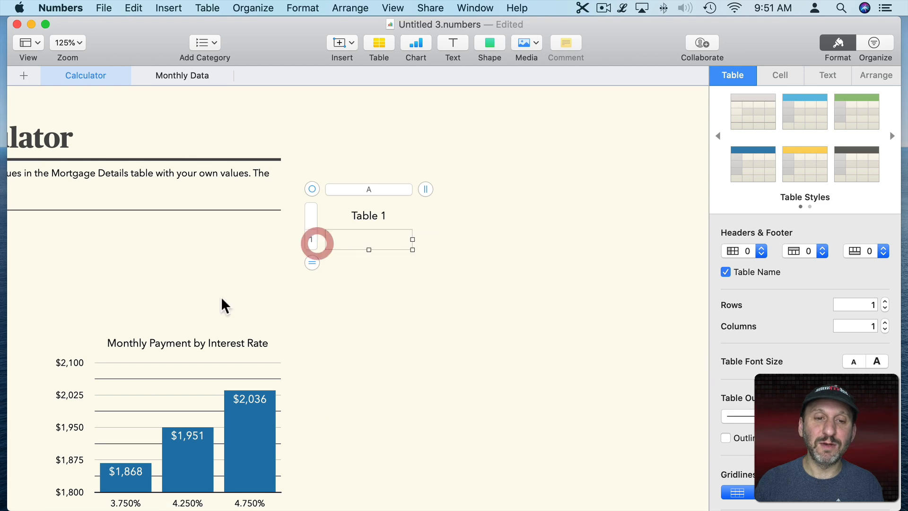
pyautogui.moveTo(540, 182); pyautogui.dragTo(22, 215)
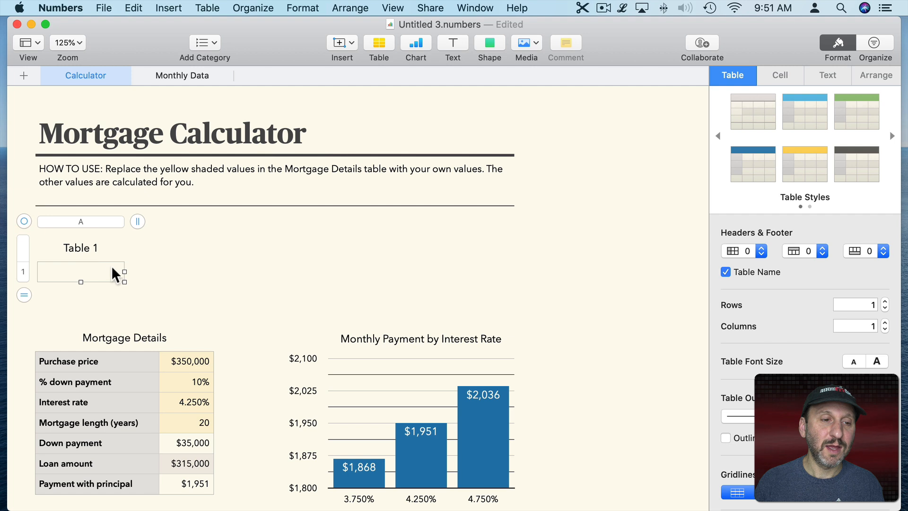
pyautogui.moveTo(124, 222); pyautogui.dragTo(151, 223)
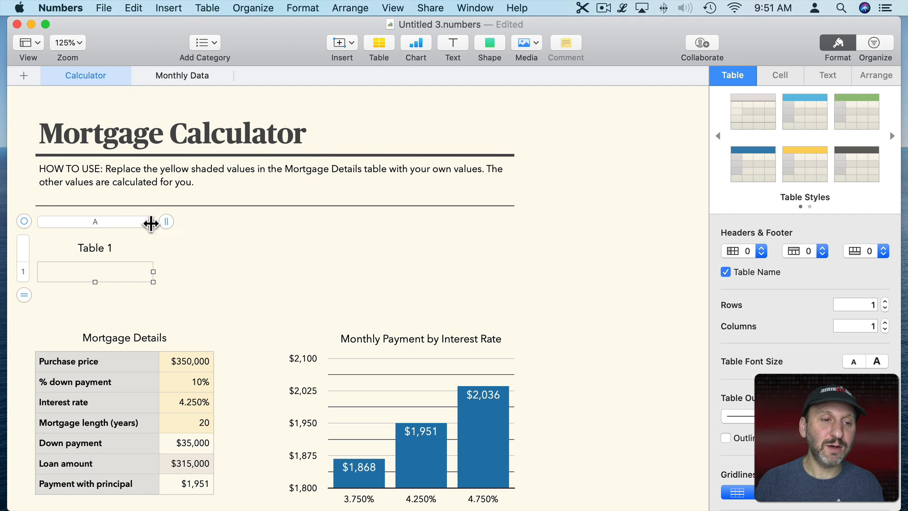
# Rename the single-cell table as Purchase Price.
pyautogui.click(98, 248)
pyautogui.click(98, 249)
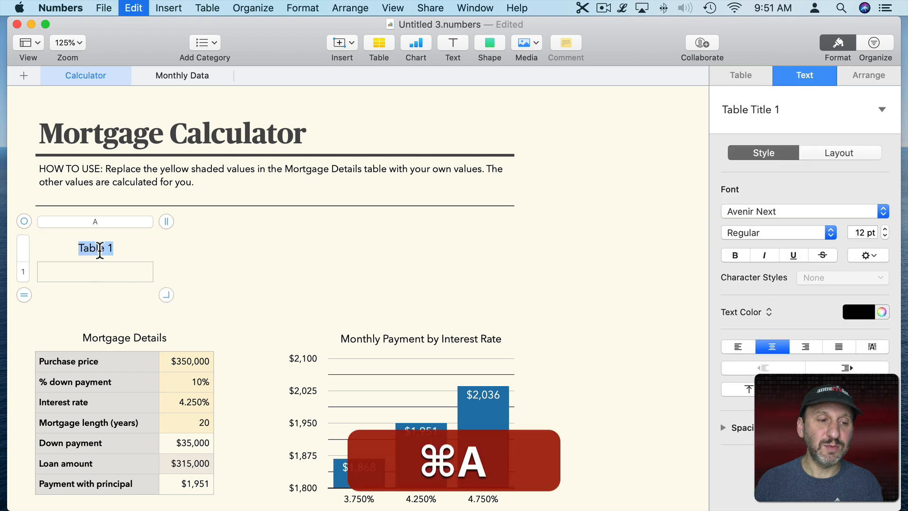
pyautogui.press('cmd+a')
pyautogui.write('Purchase Price')
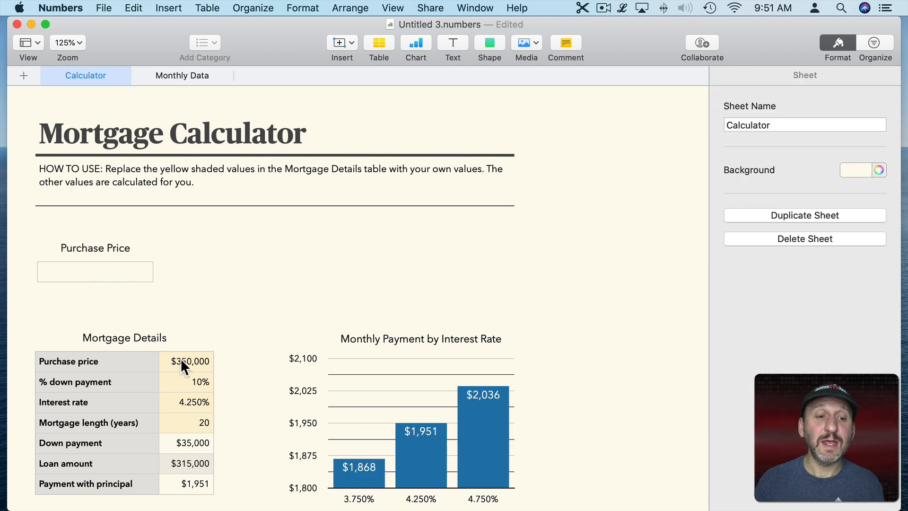
# Copy the $350,000 purchase price cell from Mortgage Details into the single-cell Purchase Price table.
pyautogui.click(181, 358)
pyautogui.press('super+c')
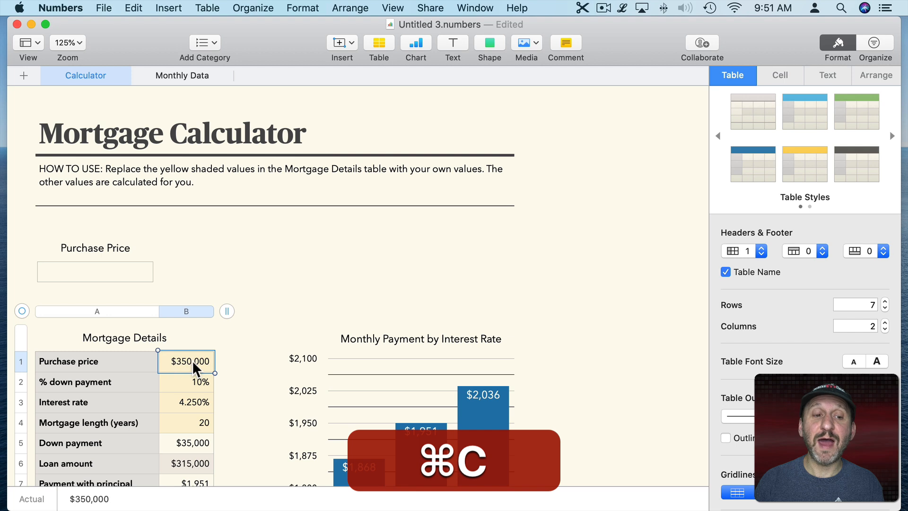
pyautogui.click(80, 271)
pyautogui.press('super+v')
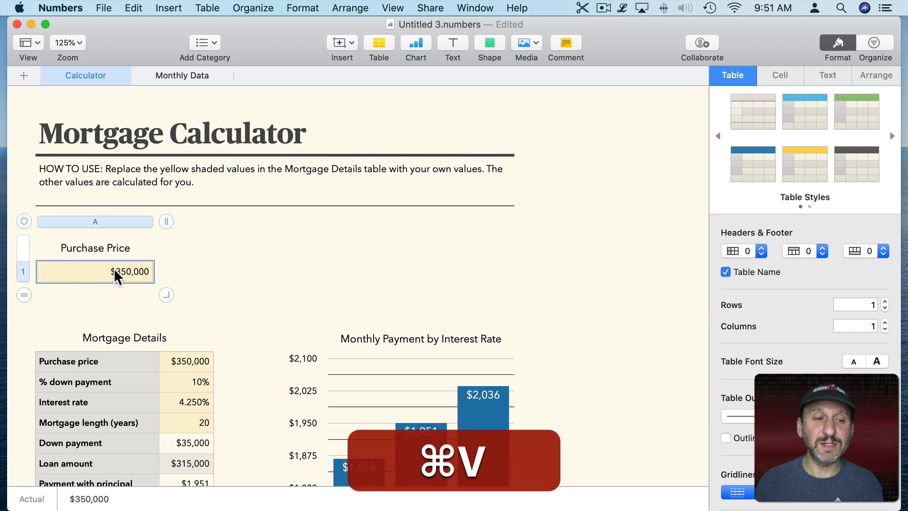
pyautogui.click(175, 269)
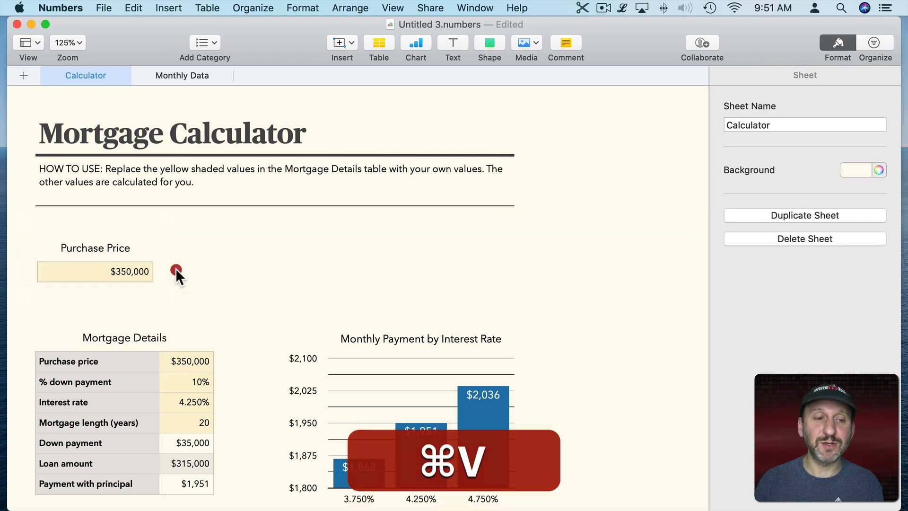
# Duplicate the single-cell Purchase Price table, place the copy beside the original, and rename it Down Payment.
pyautogui.click(111, 272)
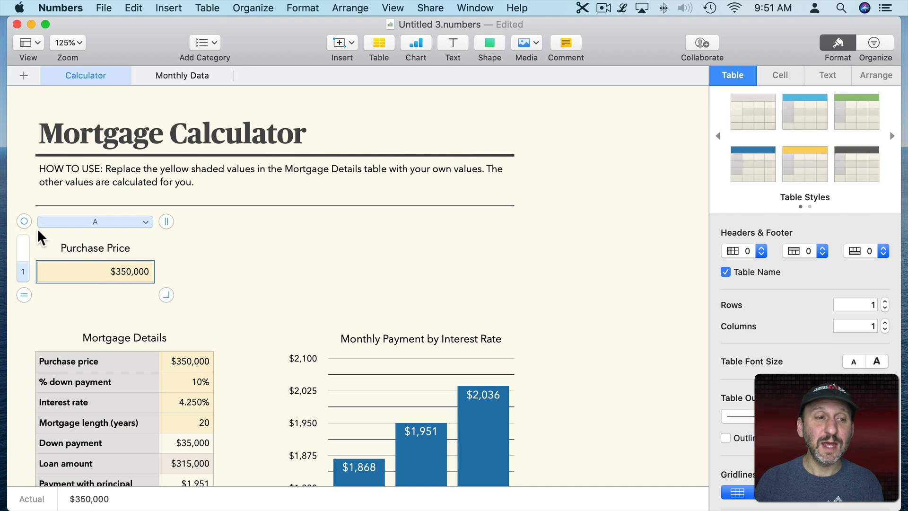
pyautogui.press('super+c')
pyautogui.click(203, 244)
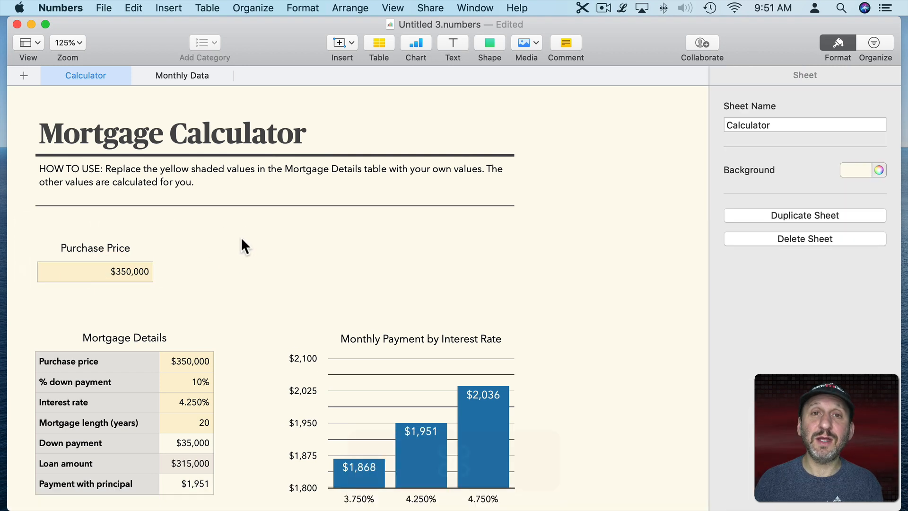
pyautogui.press('super+v')
pyautogui.moveTo(31, 234); pyautogui.dragTo(173, 218)
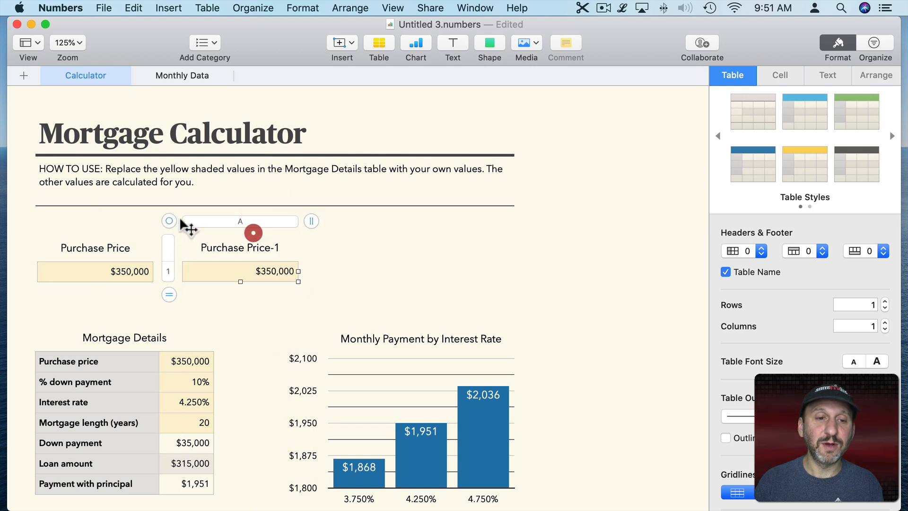
pyautogui.click(224, 245)
pyautogui.write('Down Payment')
# Copy the 10% down payment cell from Mortgage Details into the Down Payment table and try its stepper.
pyautogui.click(180, 379)
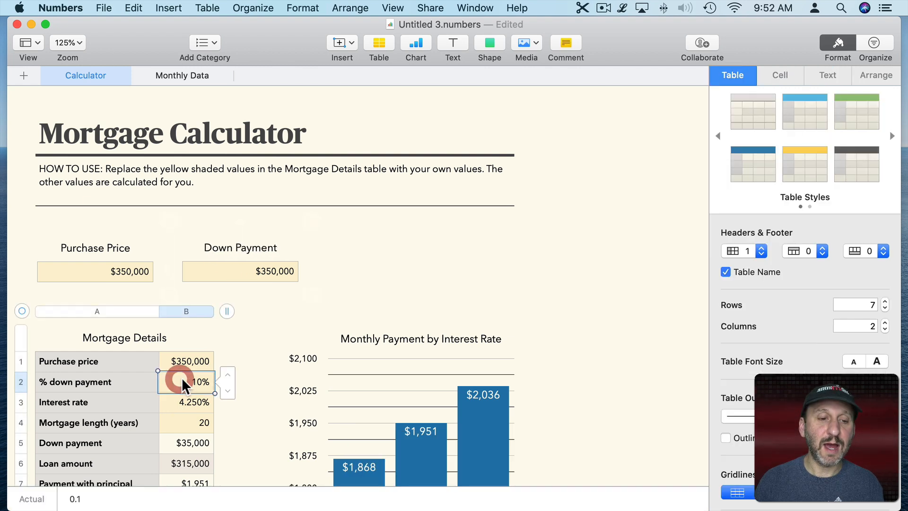
pyautogui.press('super+c')
pyautogui.click(268, 270)
pyautogui.press('super+v')
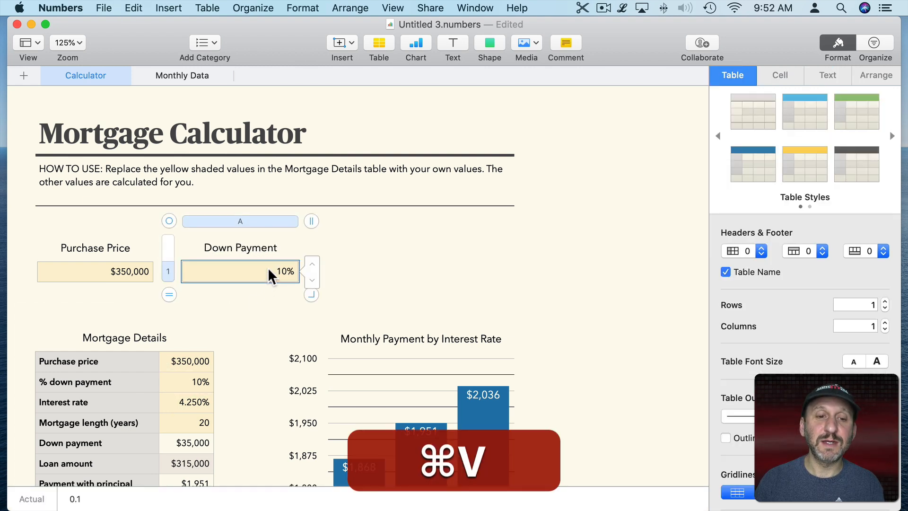
pyautogui.click(311, 279)
pyautogui.click(311, 264)
pyautogui.click(263, 309)
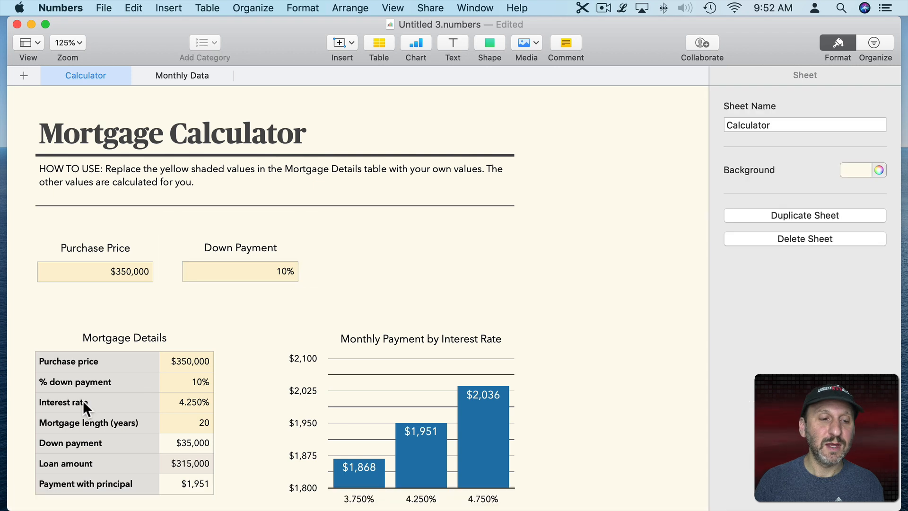
# Add single-cell Interest Rate (4.250%) and Mortgage Length (20) tables, and line up all four input tables closely in one row.
pyautogui.click(241, 280)
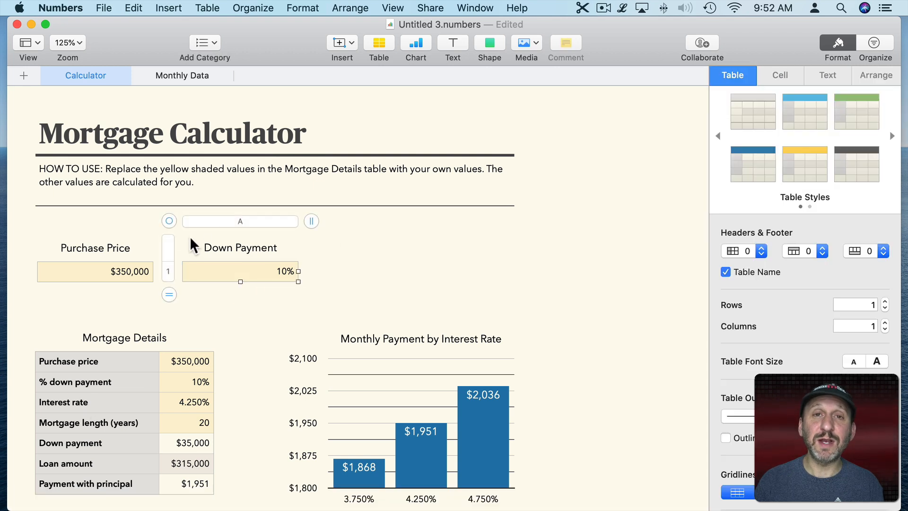
pyautogui.moveTo(169, 221); pyautogui.dragTo(492, 229)
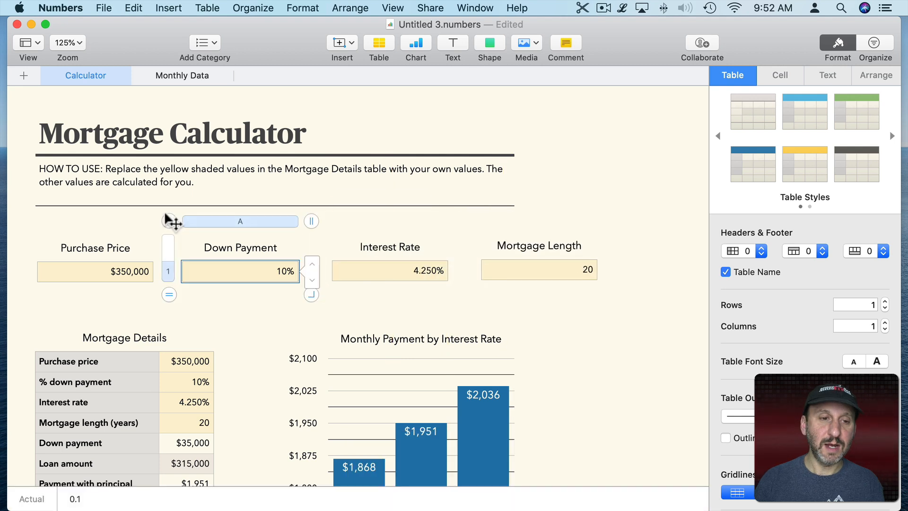
pyautogui.moveTo(169, 220); pyautogui.dragTo(142, 217)
pyautogui.click(373, 266)
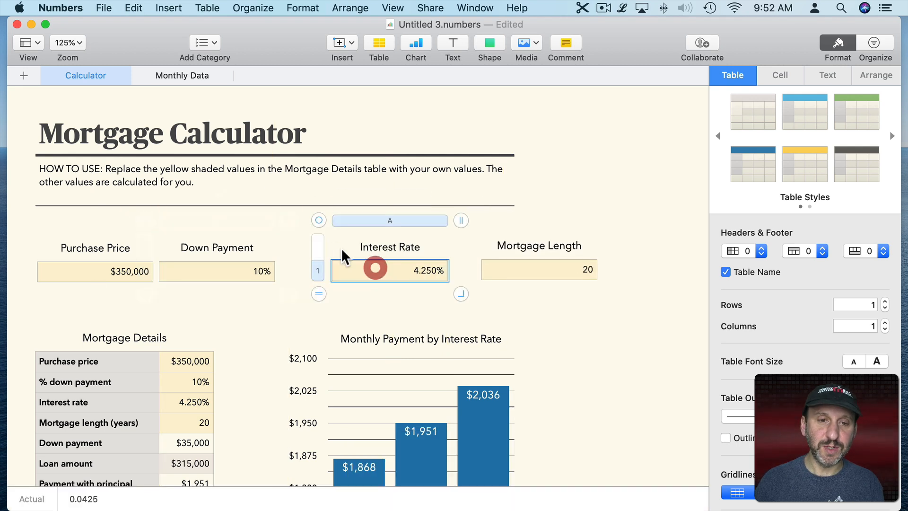
pyautogui.moveTo(316, 221); pyautogui.dragTo(265, 217)
pyautogui.click(512, 271)
pyautogui.moveTo(457, 218); pyautogui.dragTo(386, 218)
# Review the four single-cell input tables and the matching first four rows of the Mortgage Details table.
pyautogui.click(91, 232)
pyautogui.scroll(-2, 92, 232)
pyautogui.click(91, 232)
pyautogui.click(193, 229)
pyautogui.click(321, 228)
pyautogui.click(249, 269)
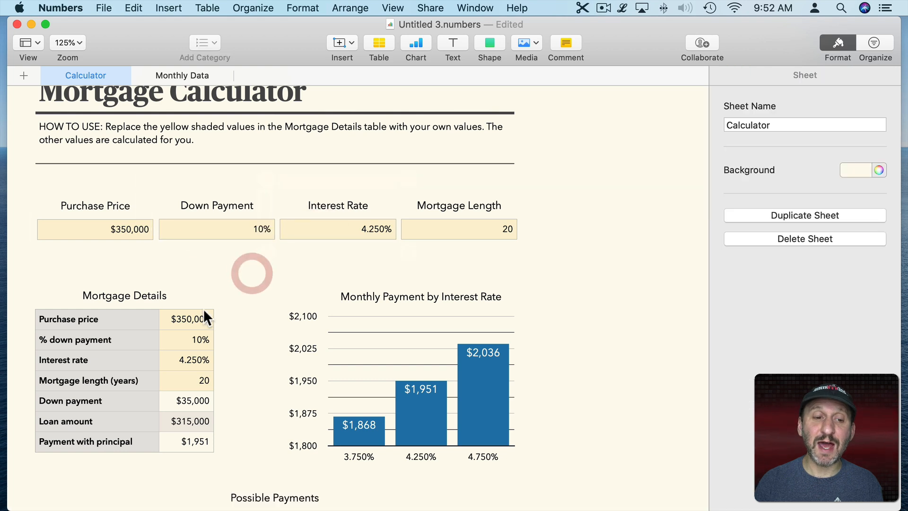
pyautogui.click(200, 322)
pyautogui.click(197, 342)
pyautogui.click(197, 356)
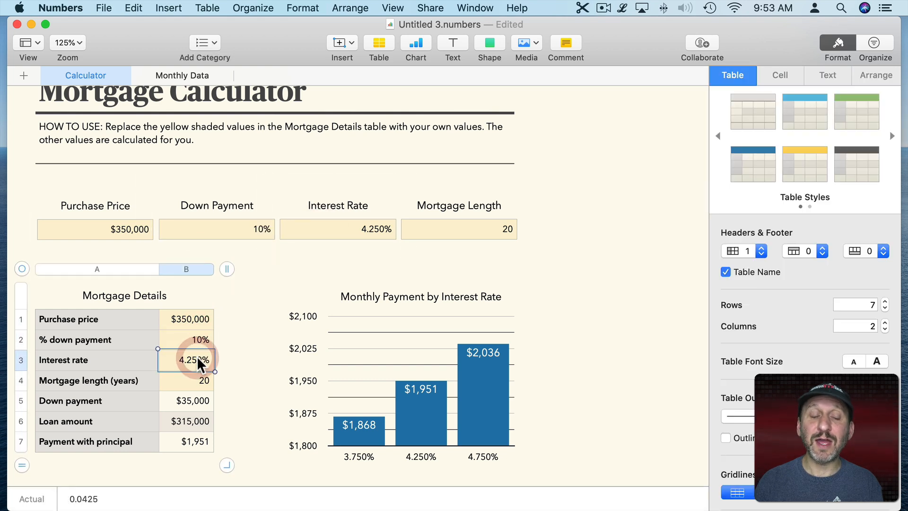
pyautogui.click(21, 318)
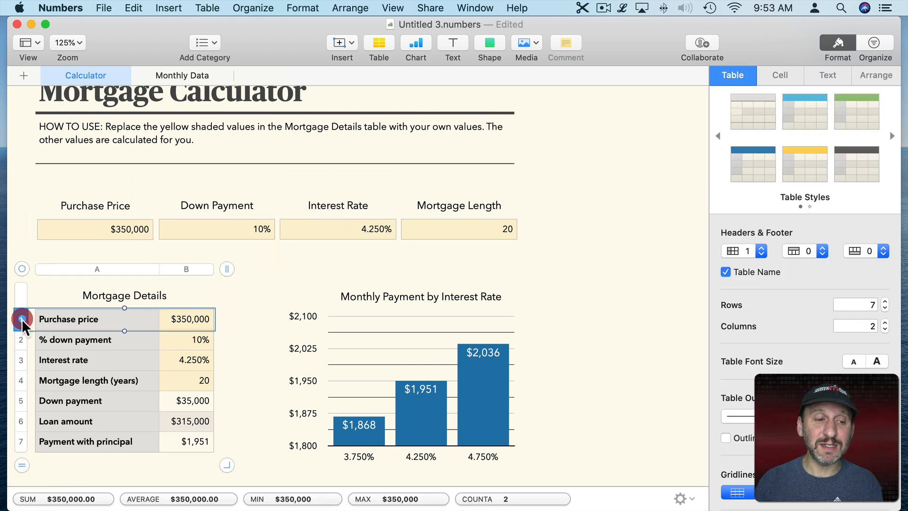
pyautogui.keyDown('shift'); pyautogui.click(22, 379); pyautogui.keyUp('shift')
pyautogui.scroll(-4, 163, 363)
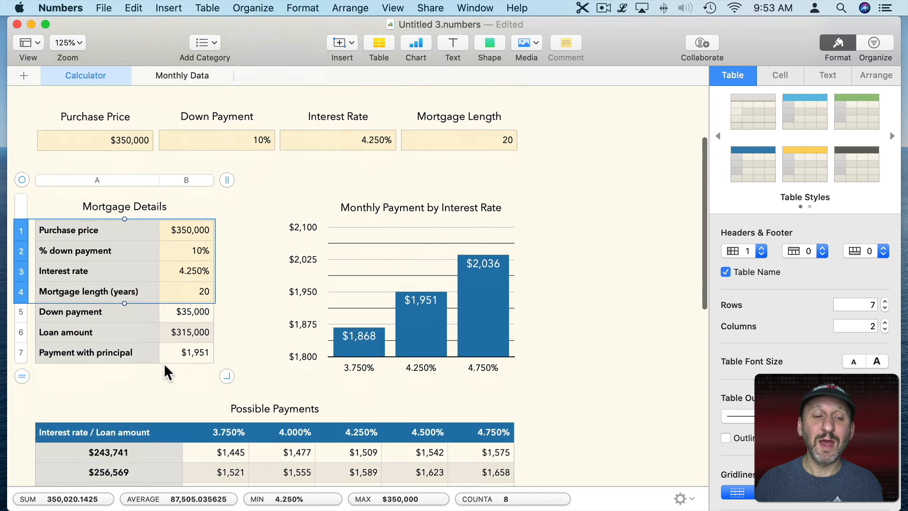
# Examine the formulas for down payment, loan amount and payment with principal, and those in the Possible Payments header row.
pyautogui.click(192, 312)
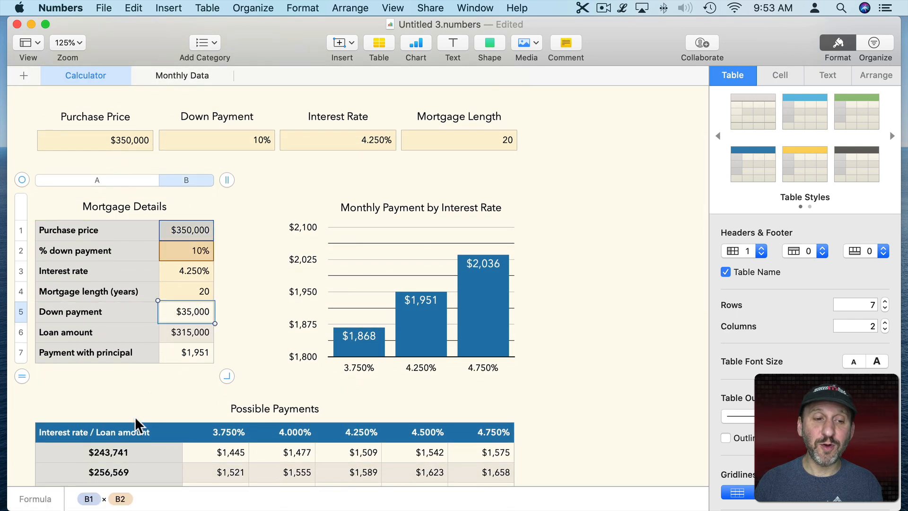
pyautogui.click(188, 332)
pyautogui.click(191, 356)
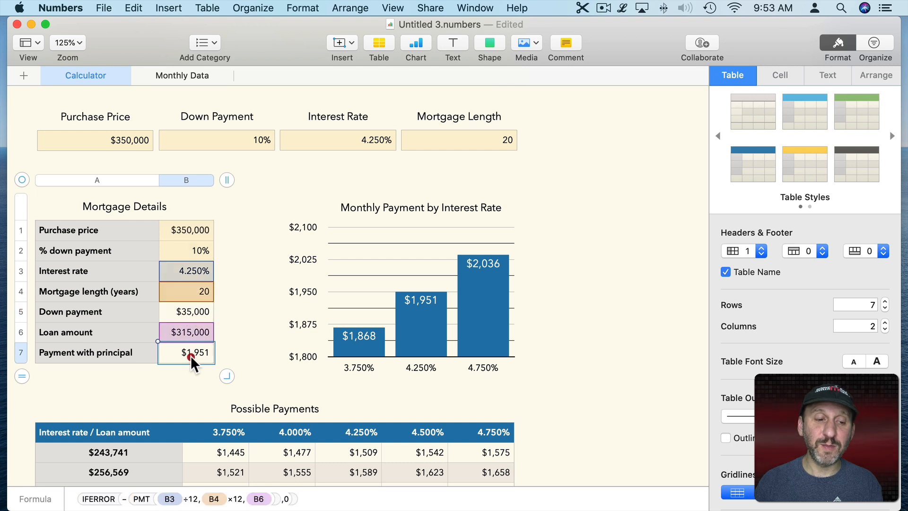
pyautogui.click(225, 429)
pyautogui.click(294, 432)
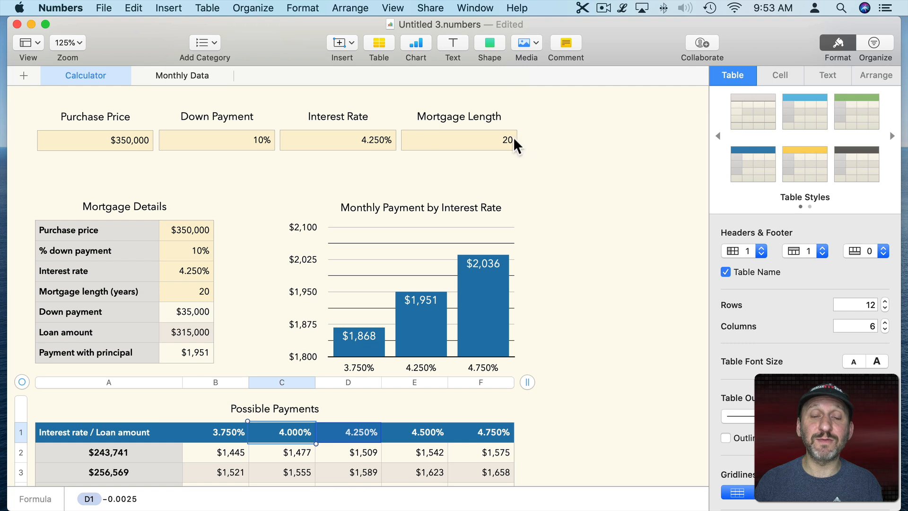
pyautogui.click(239, 196)
# Replace the Purchase price value in Mortgage Details with a formula referencing the single-cell Purchase Price table.
pyautogui.scroll(4, 240, 196)
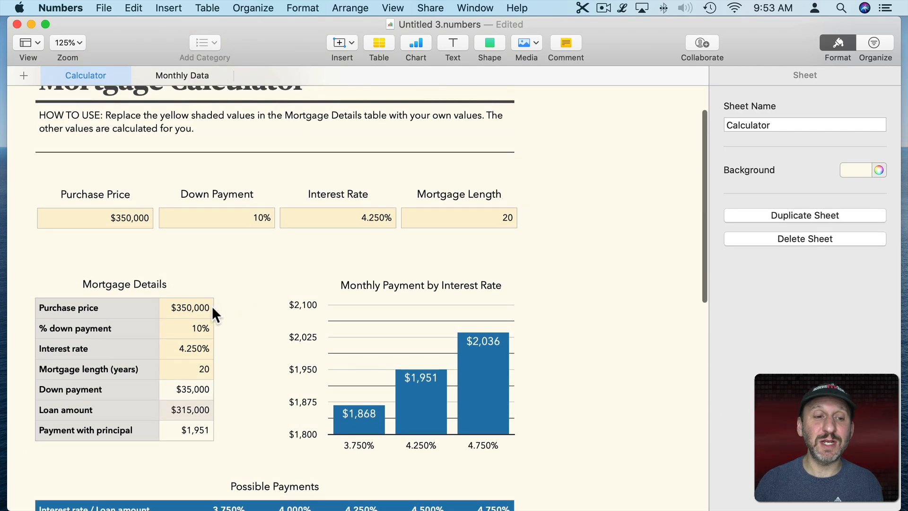
pyautogui.click(188, 308)
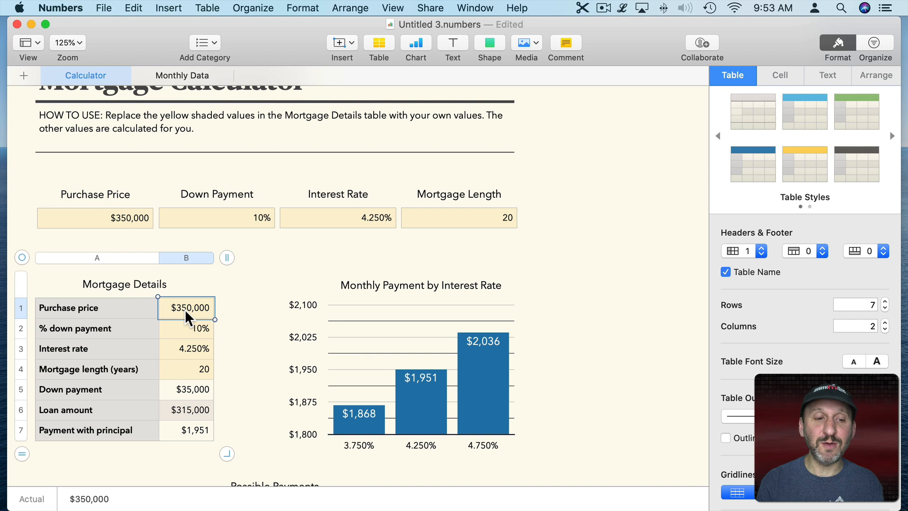
pyautogui.write('=')
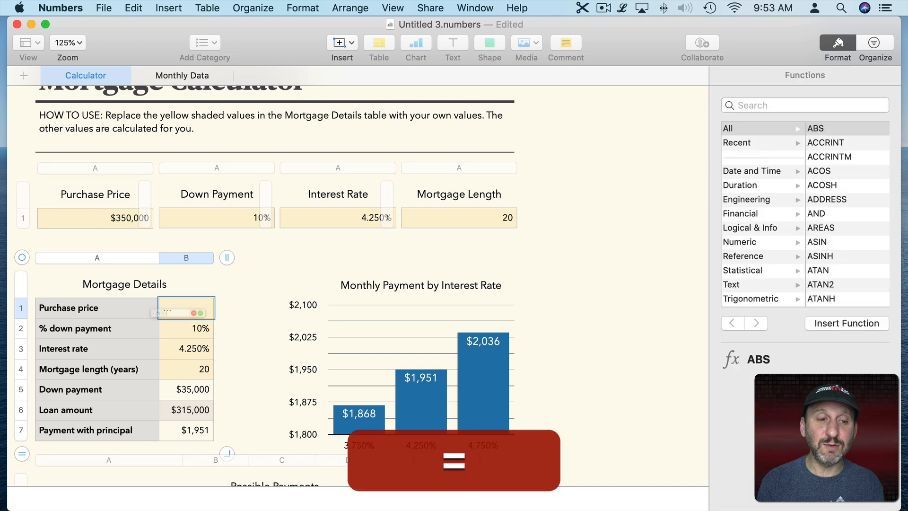
pyautogui.click(101, 217)
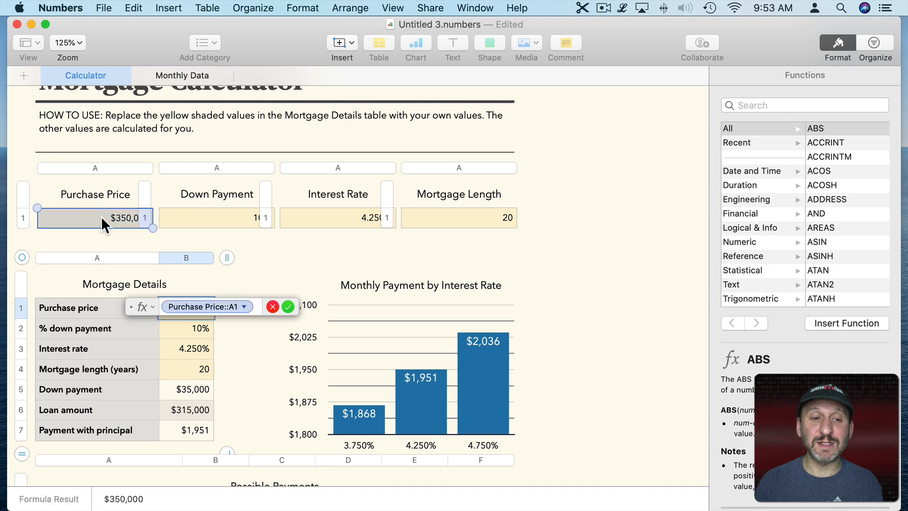
pyautogui.press('Return')
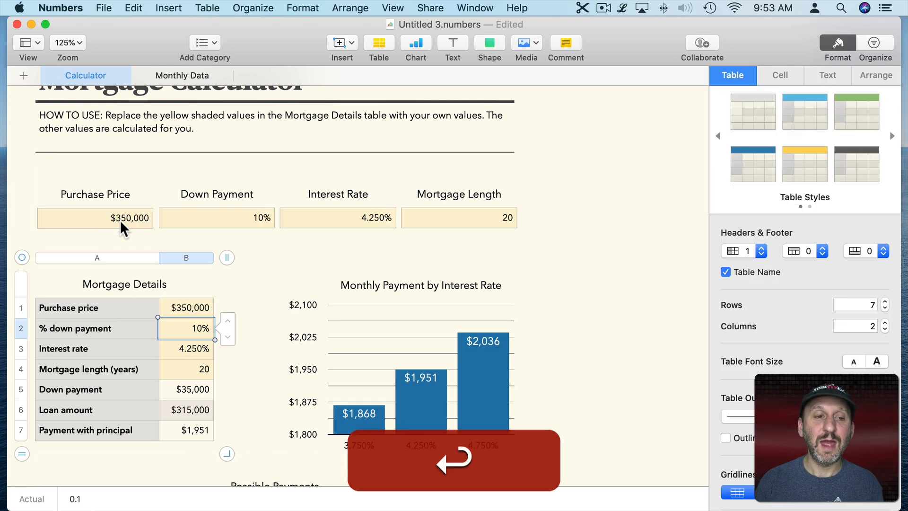
# Test the link by setting the Purchase Price table to $360,000 and checking Mortgage Details, the chart and Possible Payments.
pyautogui.click(116, 218)
pyautogui.click(124, 217)
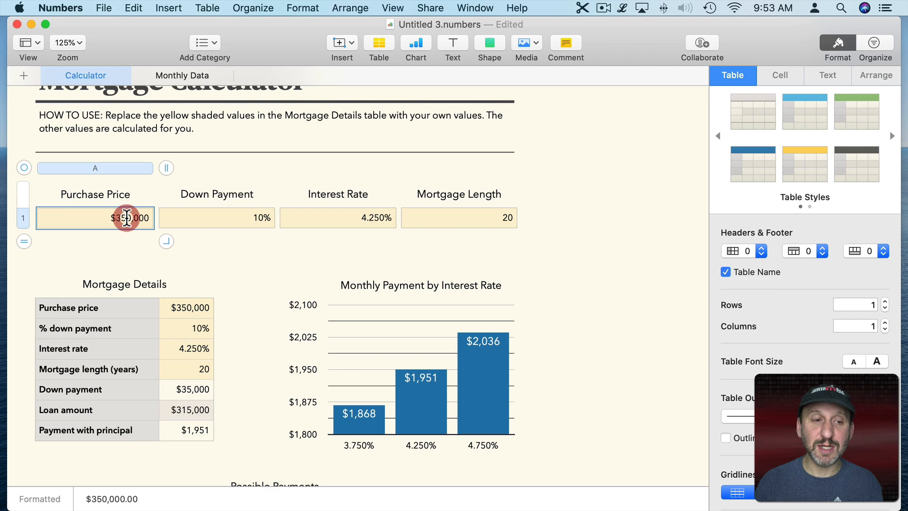
pyautogui.press('BackSpace')
pyautogui.write('6')
pyautogui.press('Return')
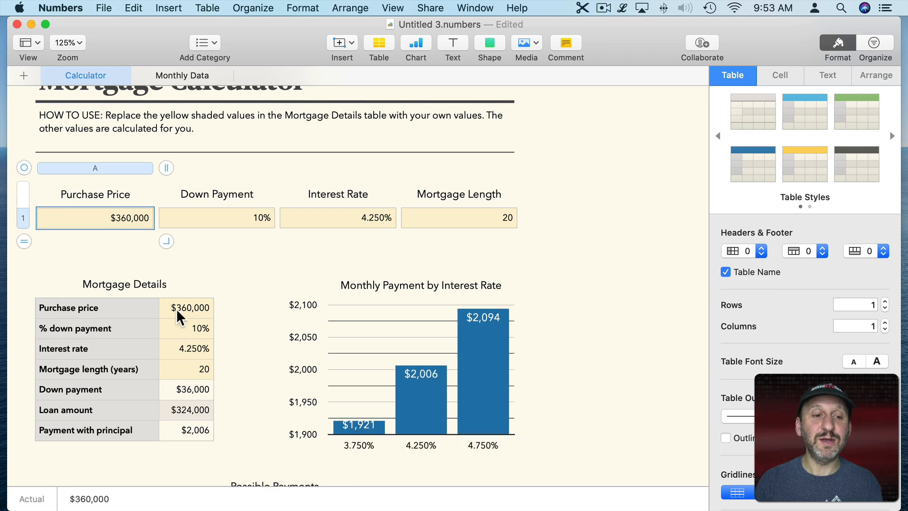
pyautogui.scroll(-3, 420, 390)
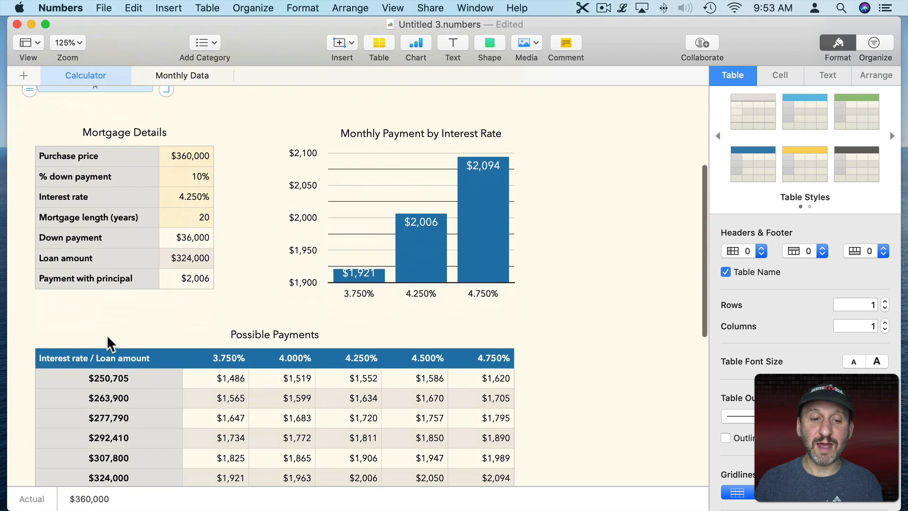
pyautogui.scroll(5, 254, 364)
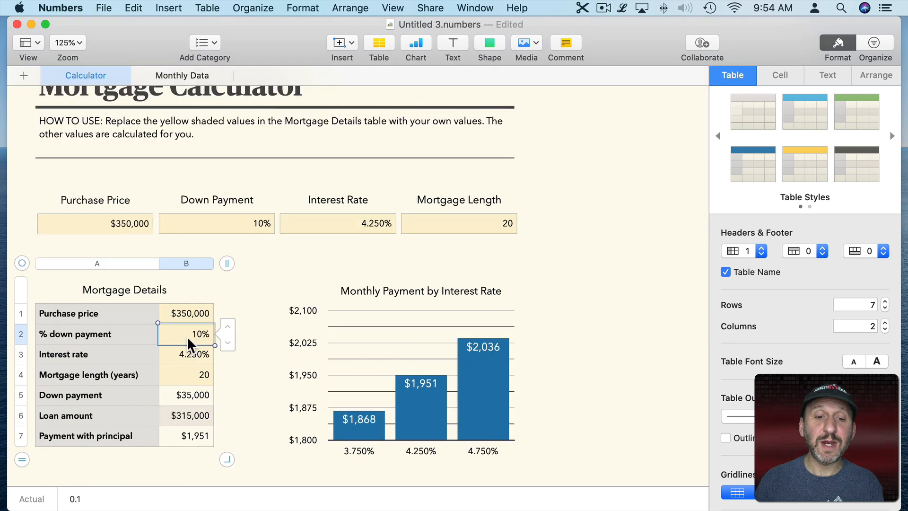
# Replace the % down payment and Interest rate values in Mortgage Details with references to the Down Payment and Interest Rate tables.
pyautogui.press('BackSpace')
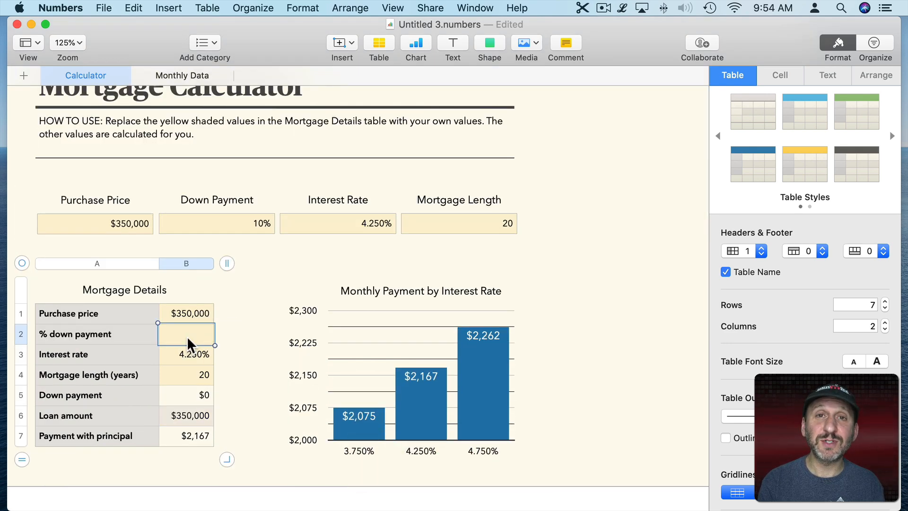
pyautogui.press('=')
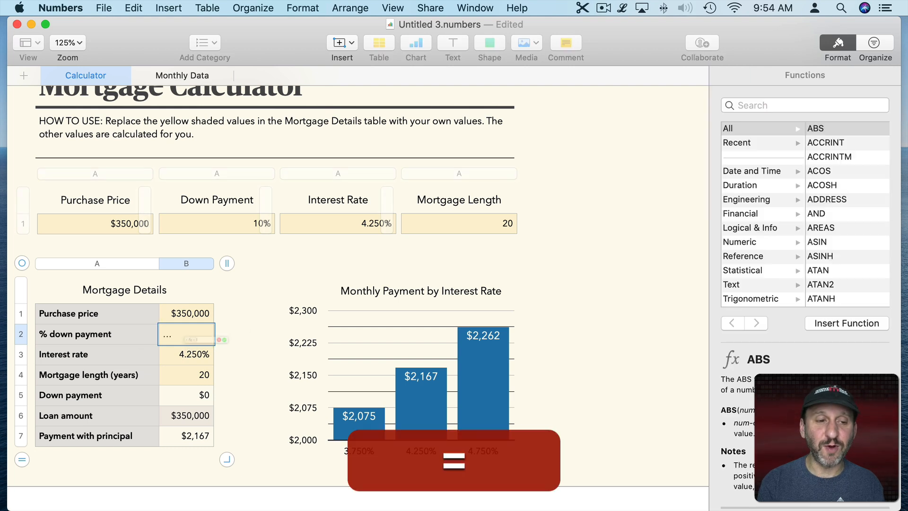
pyautogui.click(217, 226)
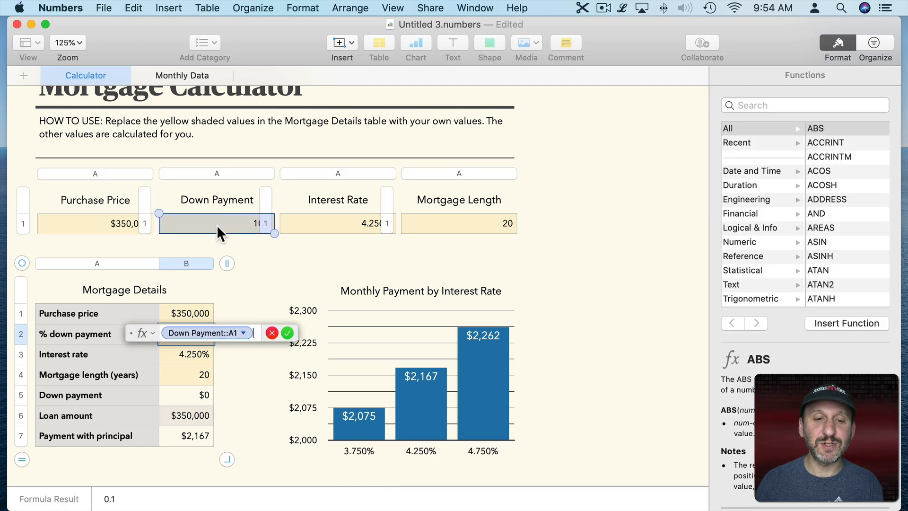
pyautogui.press('Return')
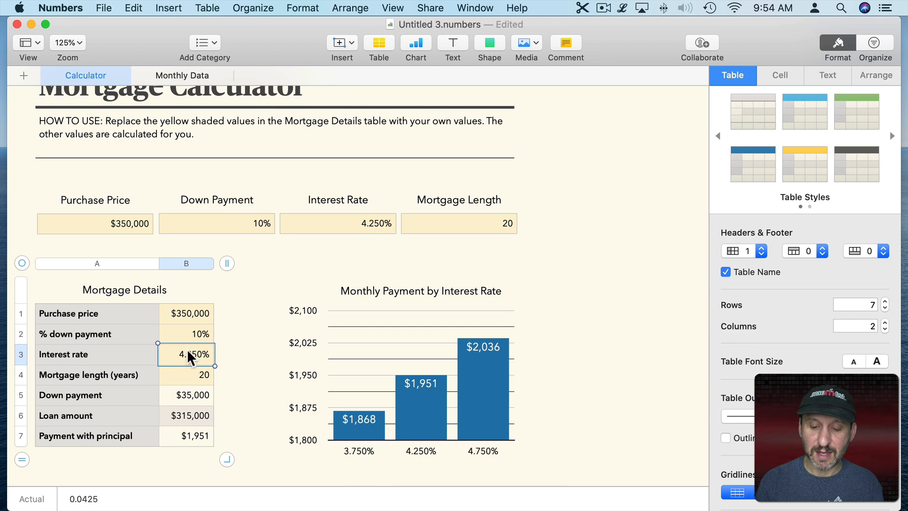
pyautogui.press('=')
pyautogui.click(333, 221)
pyautogui.press('Return')
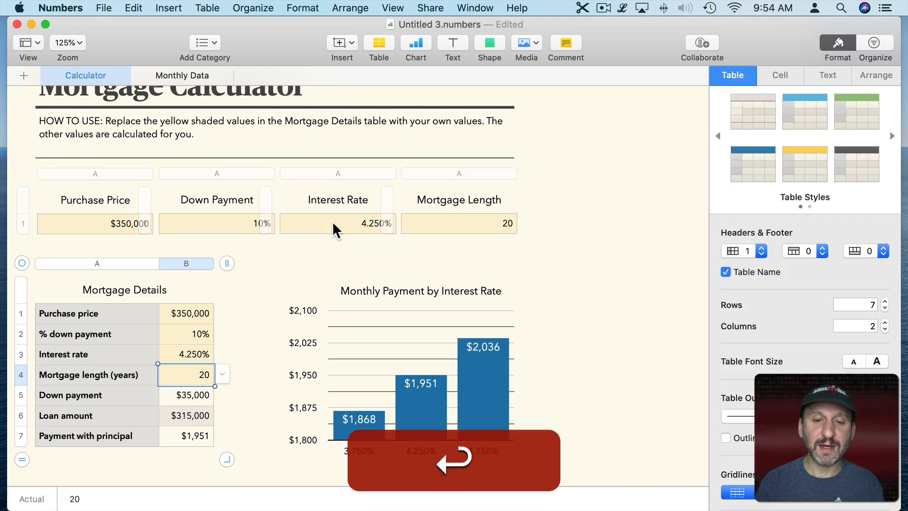
# Replace the Mortgage length value with a reference to the Mortgage Length table, and check the references in all four linked cells.
pyautogui.press('BackSpace')
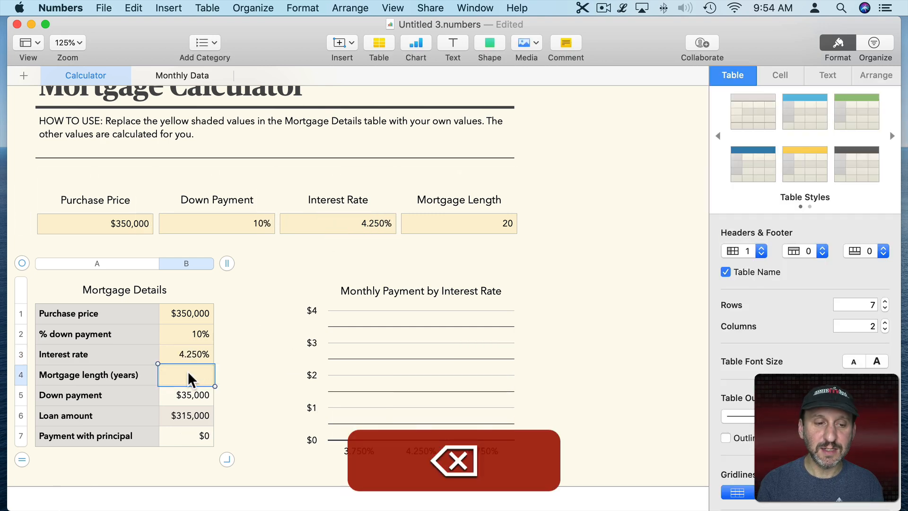
pyautogui.press('=')
pyautogui.click(478, 220)
pyautogui.press('Return')
pyautogui.click(176, 312)
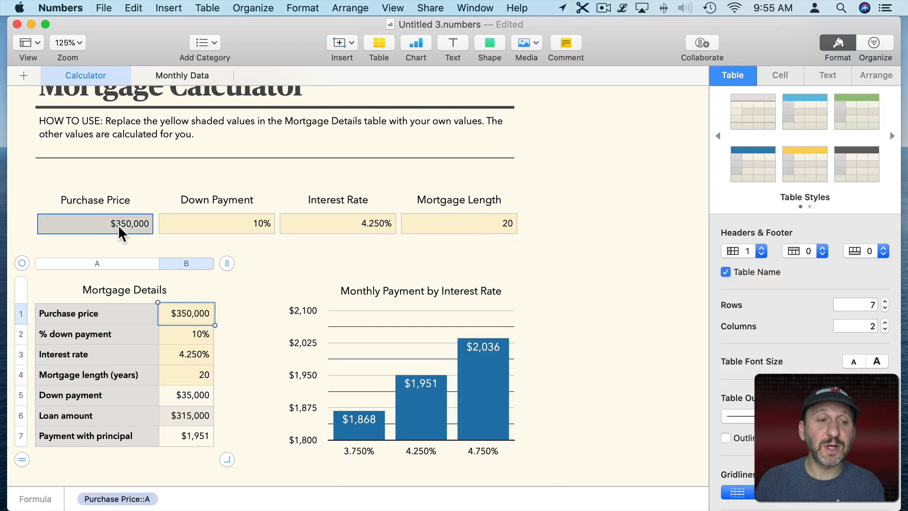
pyautogui.click(174, 332)
pyautogui.click(192, 353)
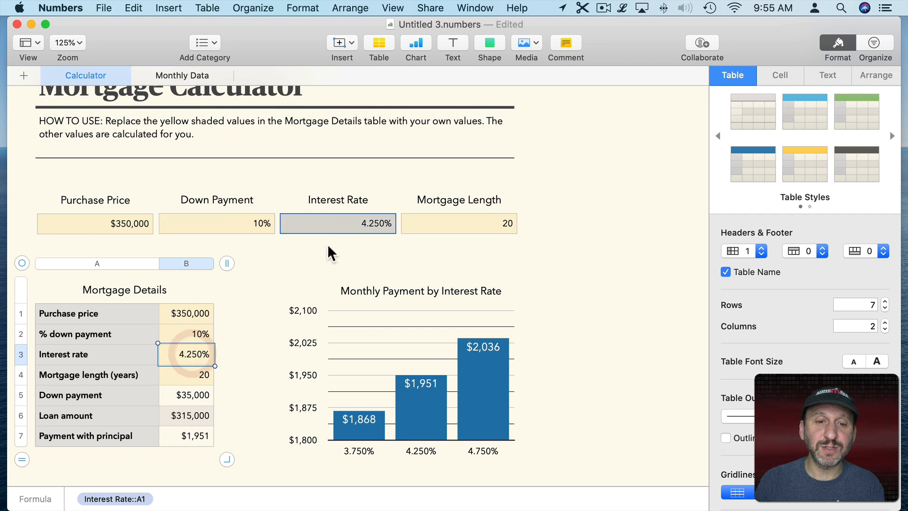
pyautogui.click(189, 373)
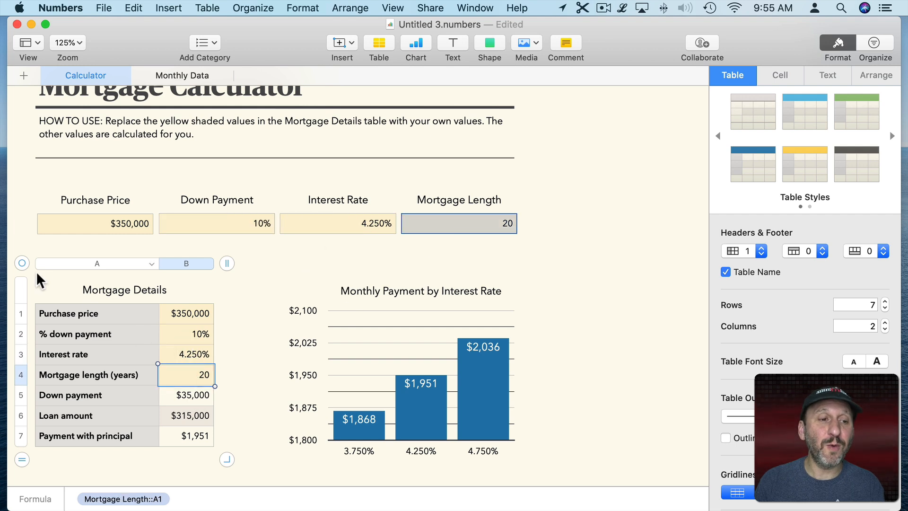
# Lock the Mortgage Details table, the Monthly Payment by Interest Rate chart and the Possible Payments table together.
pyautogui.click(21, 263)
pyautogui.keyDown('shift'); pyautogui.click(359, 352); pyautogui.keyUp('shift')
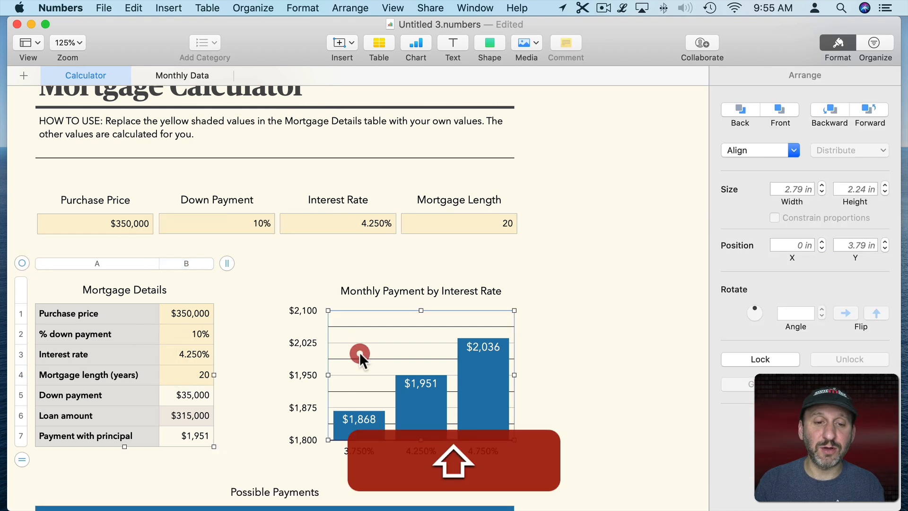
pyautogui.scroll(-5, 359, 354)
pyautogui.keyDown('shift'); pyautogui.click(316, 440); pyautogui.keyUp('shift')
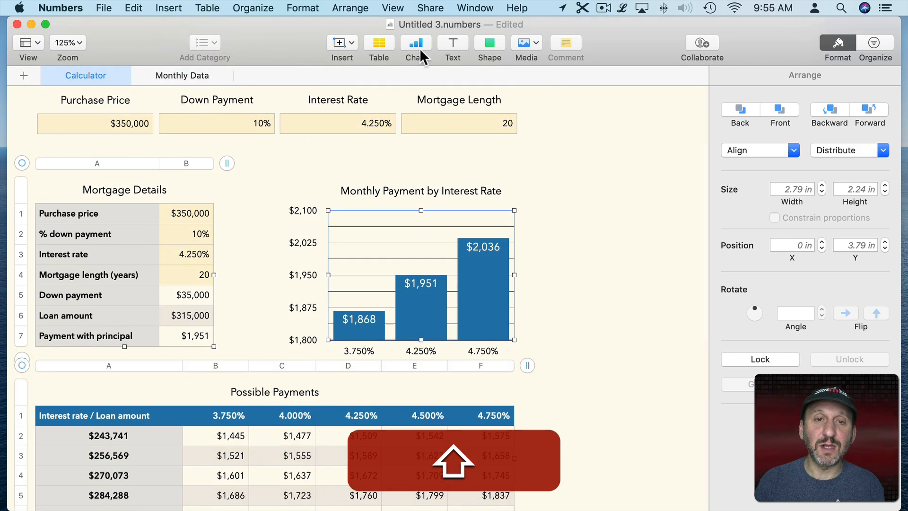
pyautogui.press('super+l')
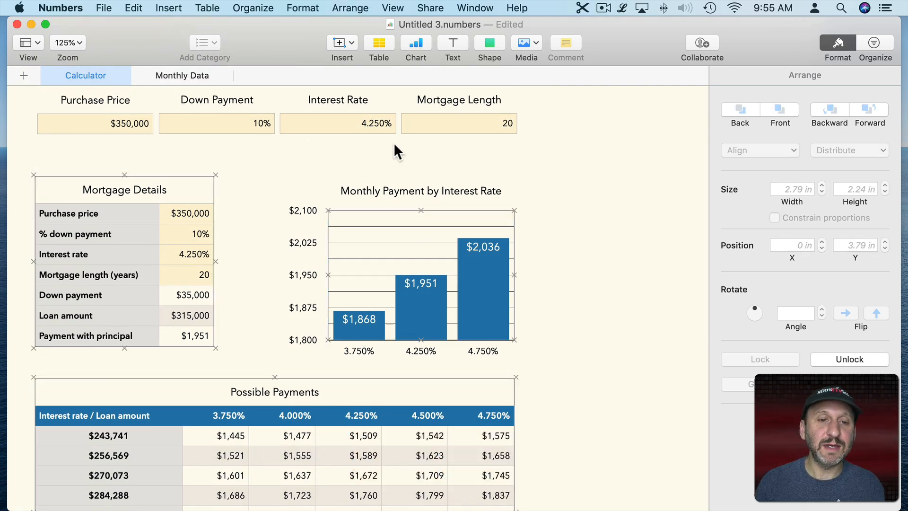
# Check that the Purchase Price, Down Payment, Interest Rate and Mortgage Length input cells can still be selected.
pyautogui.scroll(5, 384, 164)
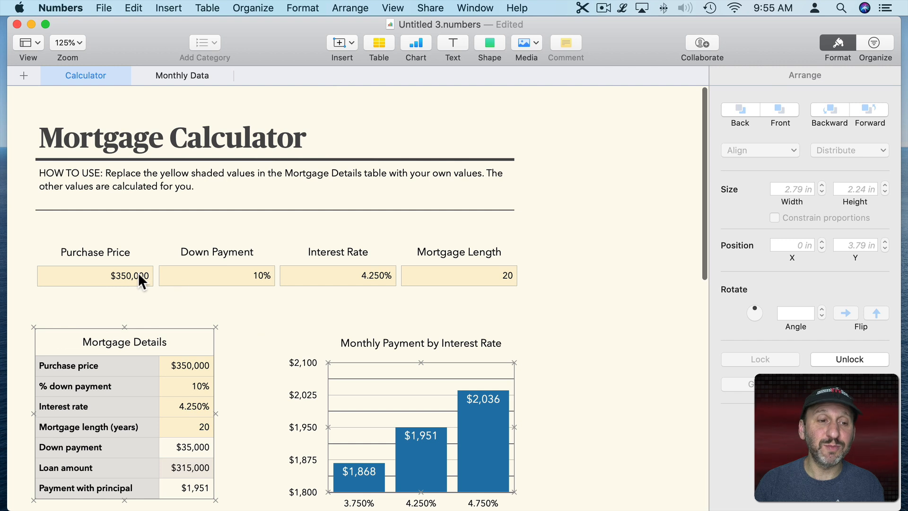
pyautogui.click(139, 276)
pyautogui.click(208, 278)
pyautogui.click(347, 279)
pyautogui.click(450, 273)
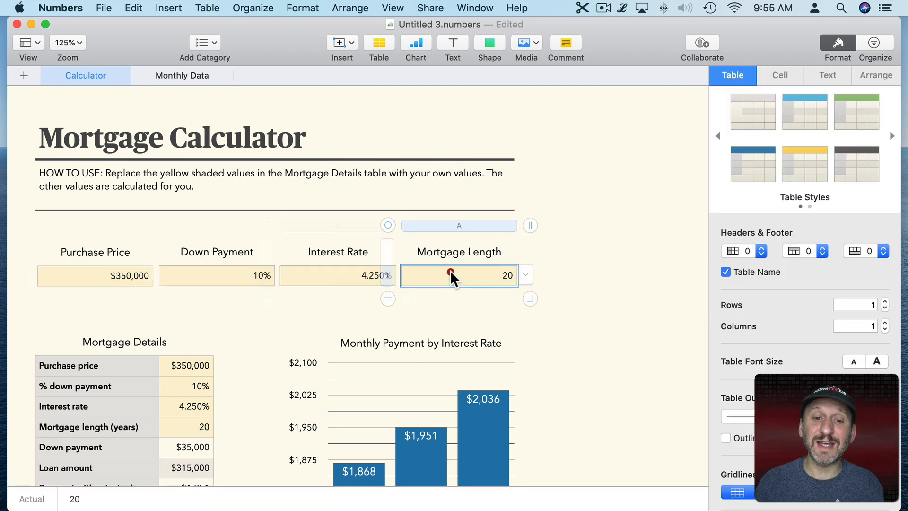
pyautogui.click(422, 305)
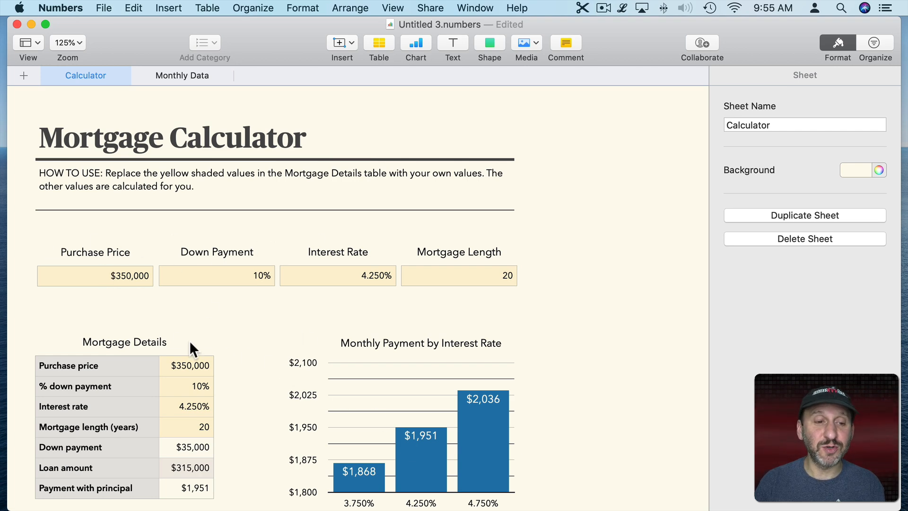
# Test the locked calculator by stepping the Down Payment table up to 11% and back to 10%.
pyautogui.scroll(-3, 172, 369)
pyautogui.click(248, 209)
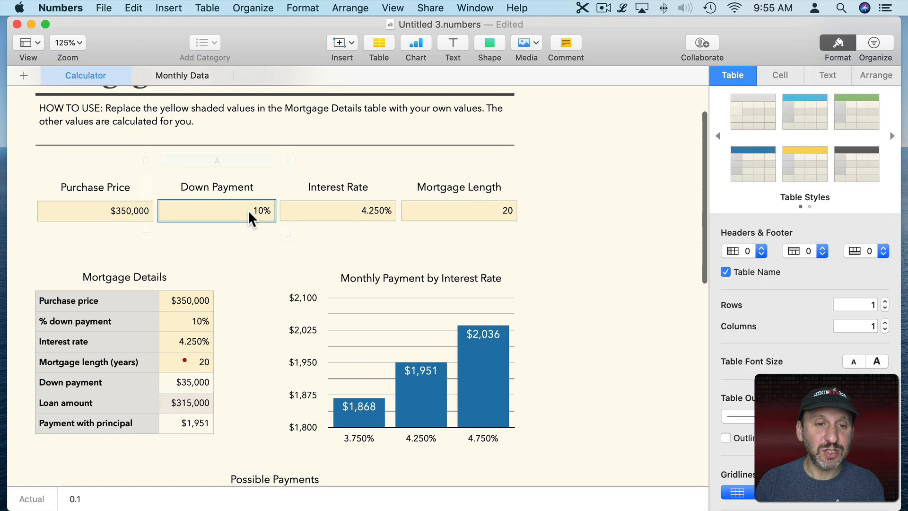
pyautogui.click(248, 210)
pyautogui.click(289, 201)
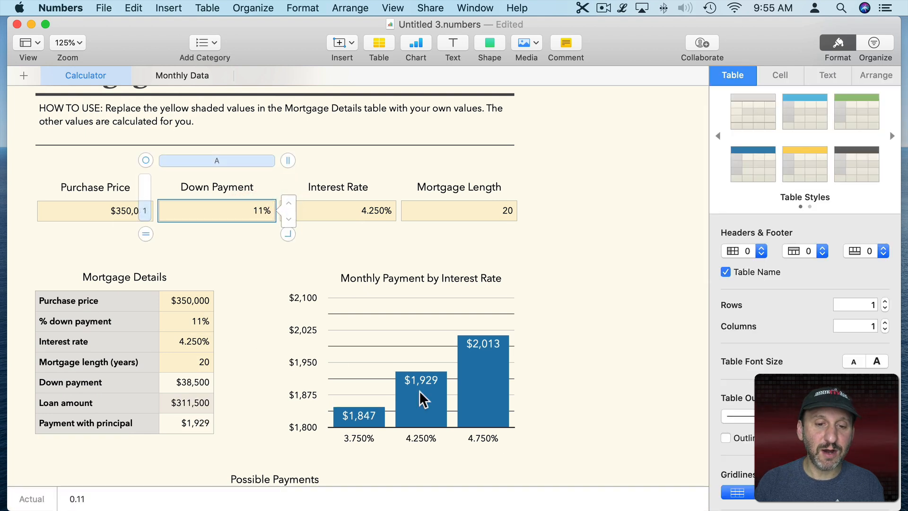
pyautogui.click(288, 220)
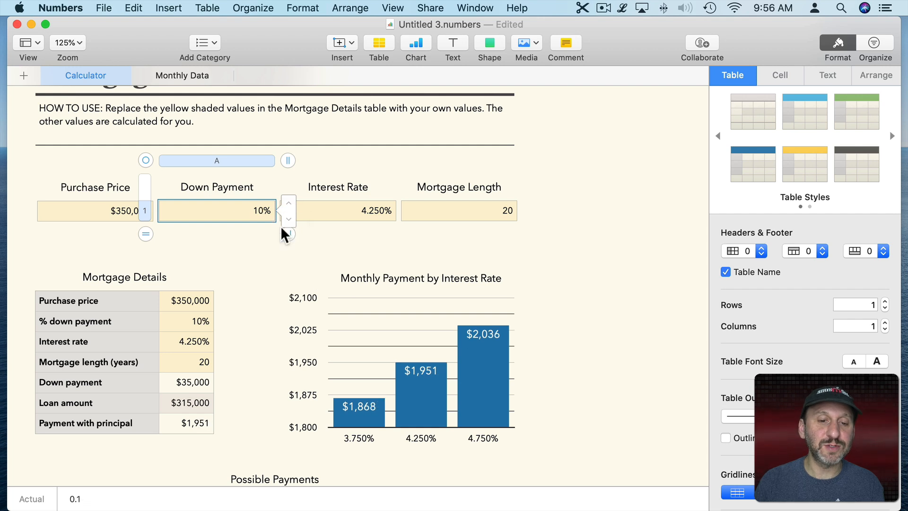
# Unlock the Mortgage Details table and hide its first four rows, Purchase price through Mortgage length.
pyautogui.click(112, 298)
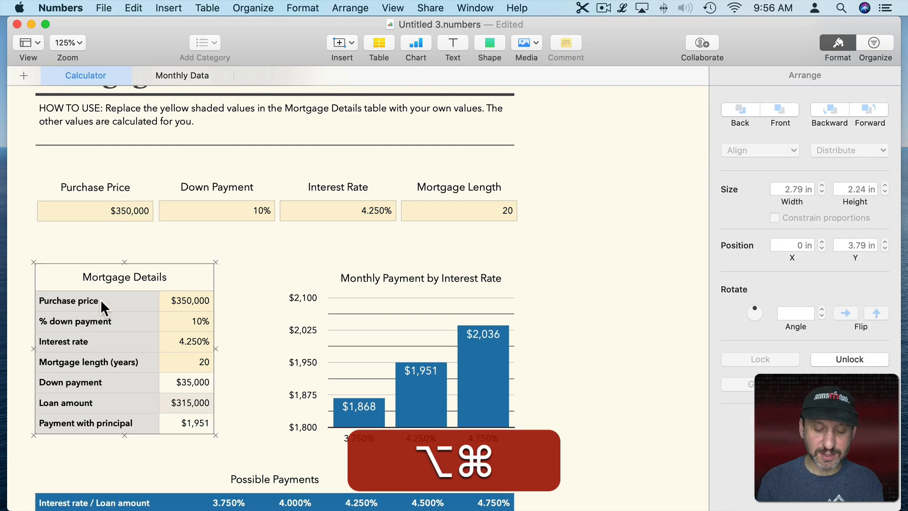
pyautogui.press('alt+super+l')
pyautogui.click(20, 300)
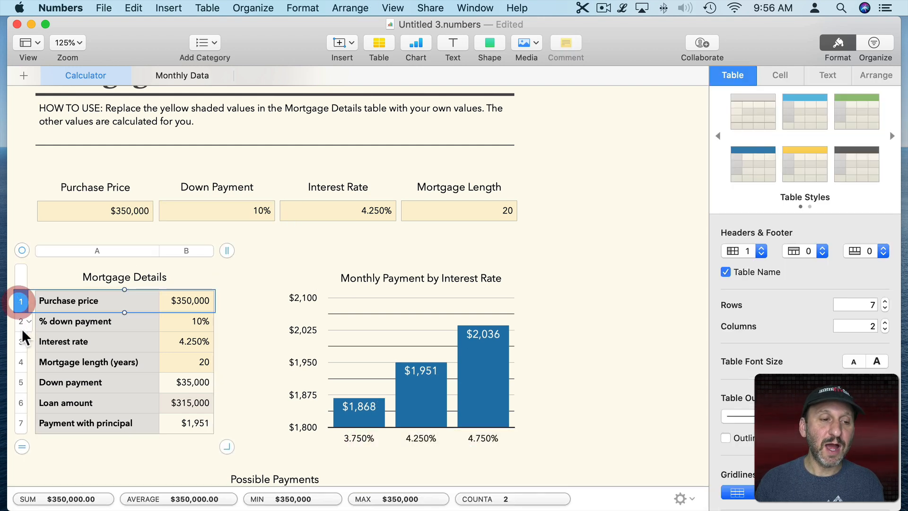
pyautogui.keyDown('shift'); pyautogui.click(21, 362); pyautogui.keyUp('shift')
pyautogui.click(210, 8)
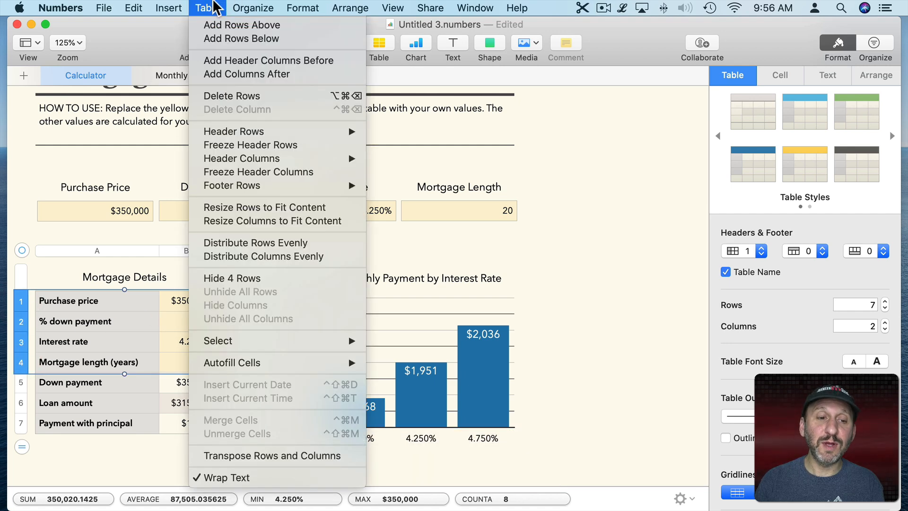
pyautogui.click(257, 280)
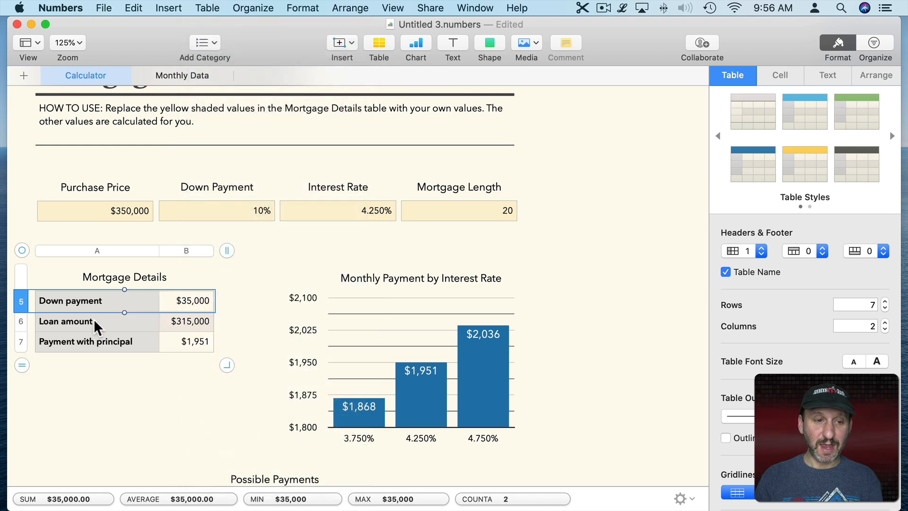
pyautogui.click(200, 373)
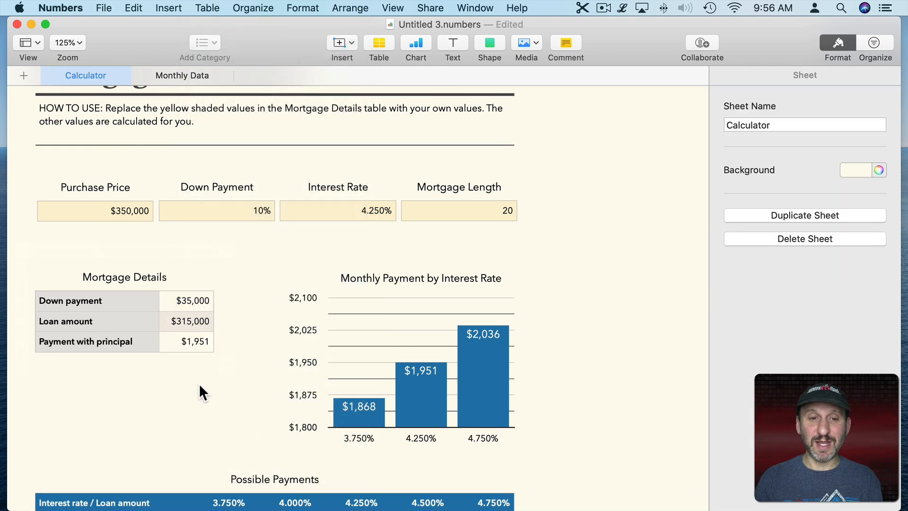
# Examine the Down payment formula in Mortgage Details and look over the sheet with the input rows hidden.
pyautogui.scroll(-5, 200, 387)
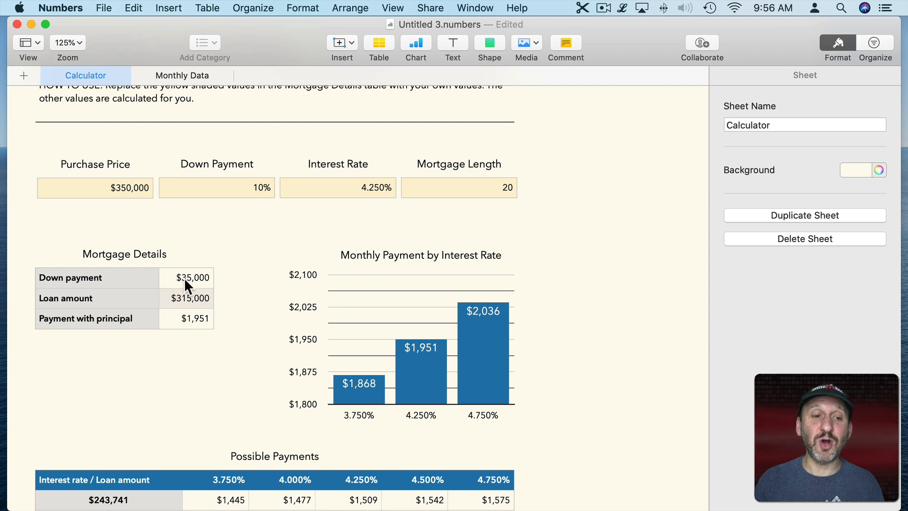
pyautogui.click(187, 284)
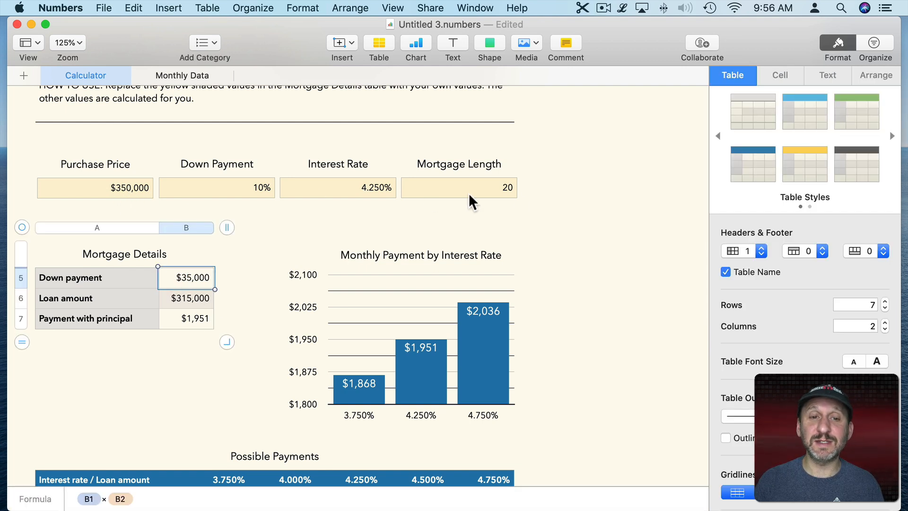
pyautogui.scroll(-5, 237, 426)
pyautogui.scroll(5, 237, 425)
pyautogui.scroll(-1, 237, 419)
pyautogui.scroll(4, 237, 419)
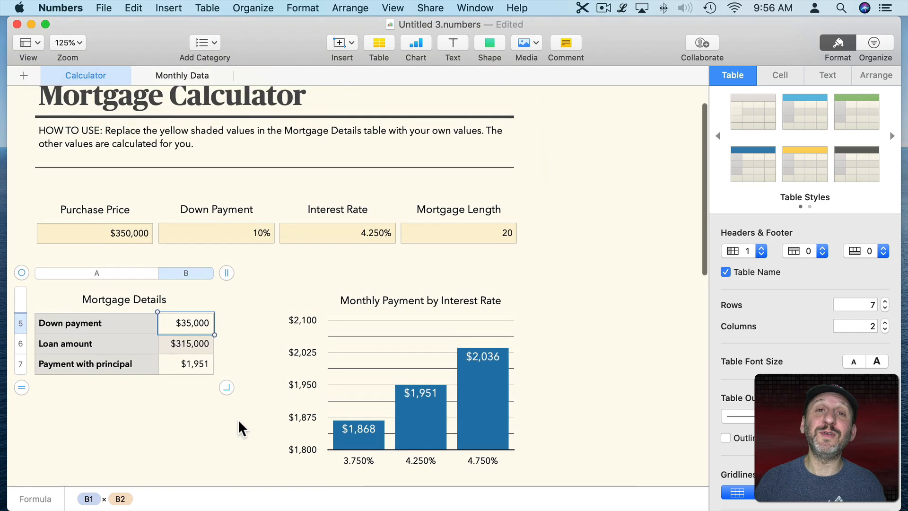